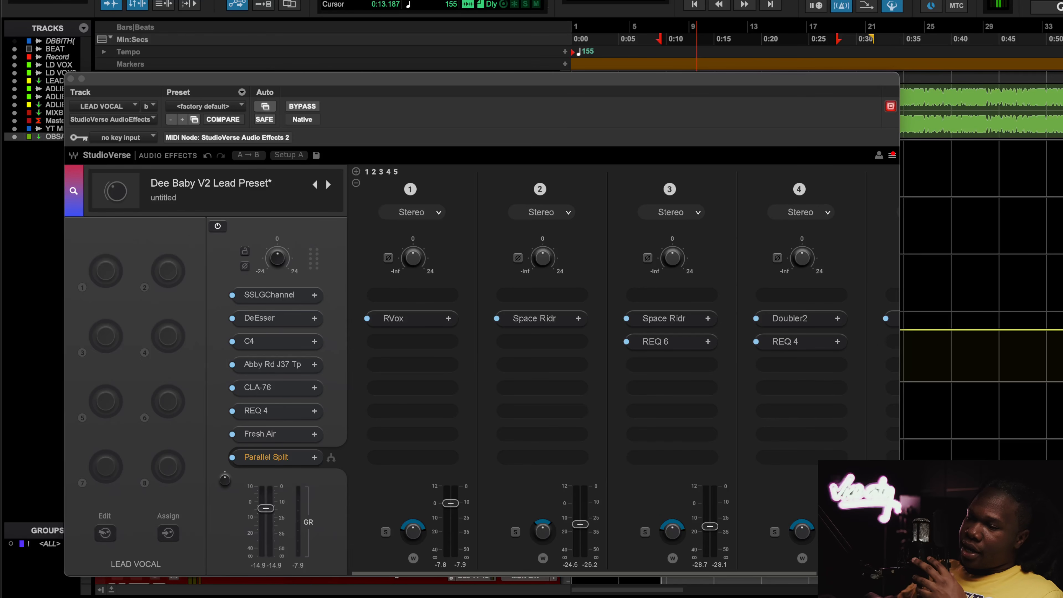
Play the session outside the StudioVerse window and lower the ADLIBS track volume to -1.3 dB while the BEAT track is temporarily muted.
{"action": "key", "text": "space"}
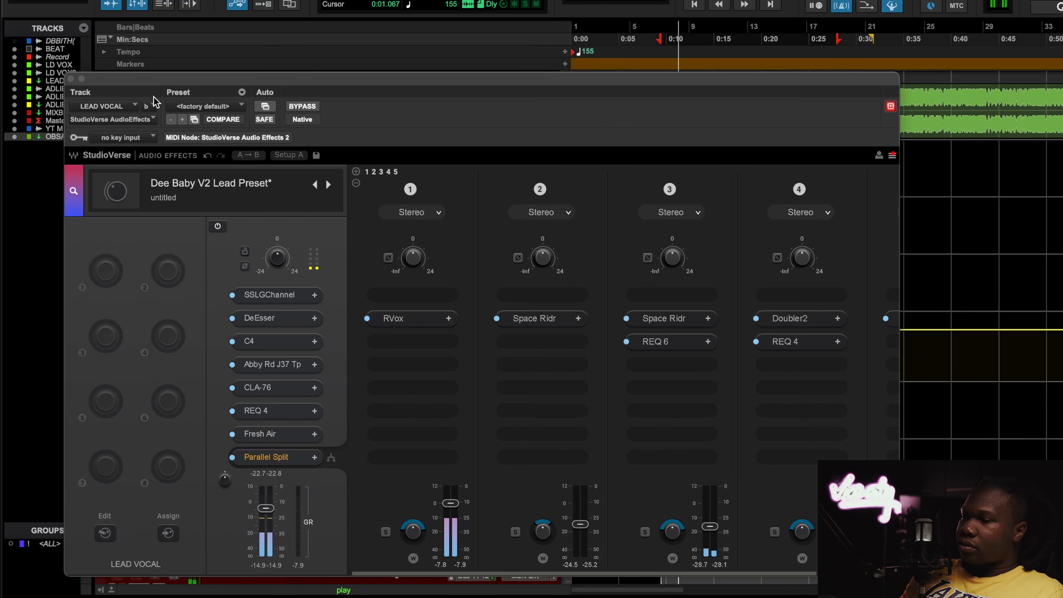
{"action": "left_click", "coordinate": [71, 79]}
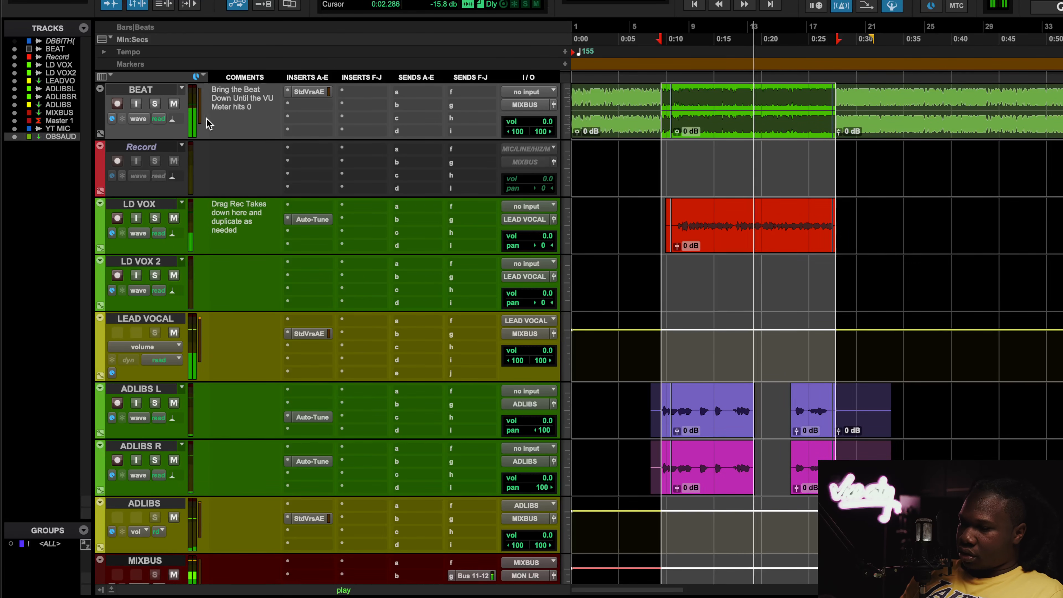
{"action": "left_click", "coordinate": [174, 104]}
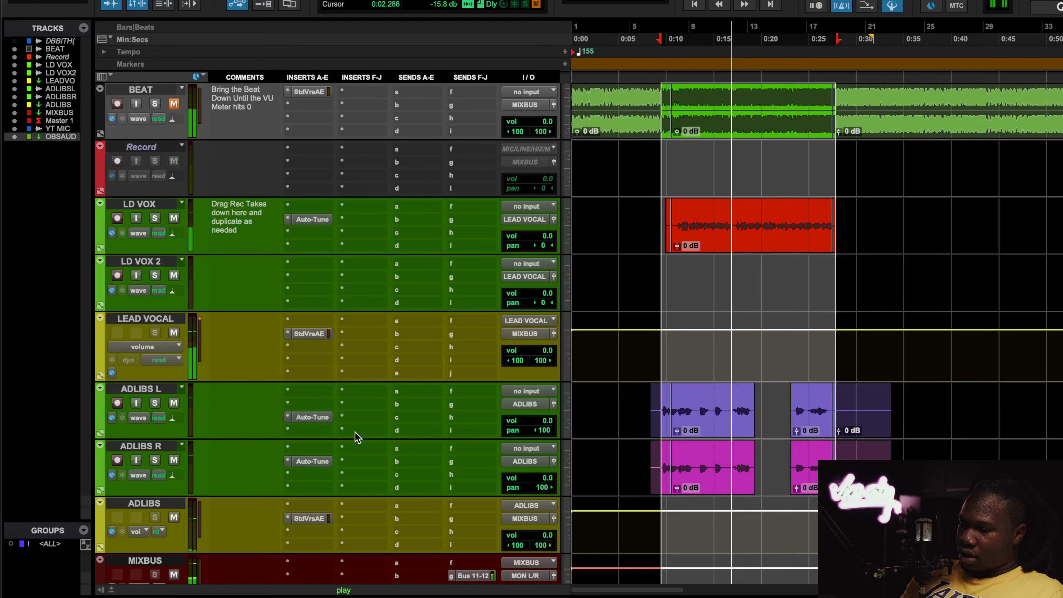
{"action": "left_click_drag", "start_coordinate": [542, 535], "coordinate": [544, 538]}
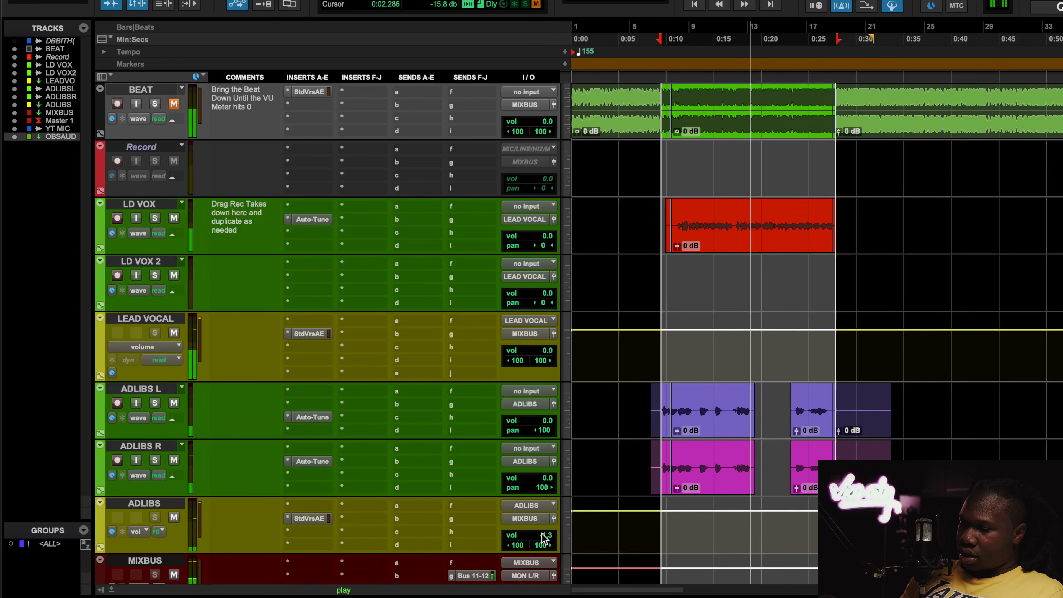
{"action": "left_click", "coordinate": [173, 104]}
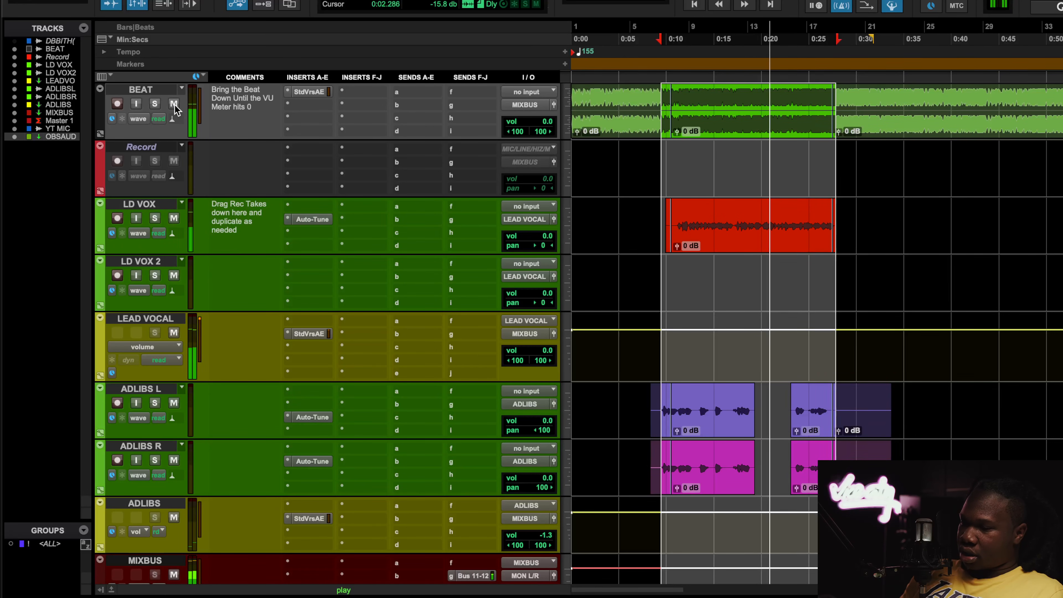
Isolate the lead vocal by muting the ADLIBS and BEAT tracks, and stop playback.
{"action": "left_click", "coordinate": [174, 333]}
{"action": "key", "text": "space"}
{"action": "key", "text": "space"}
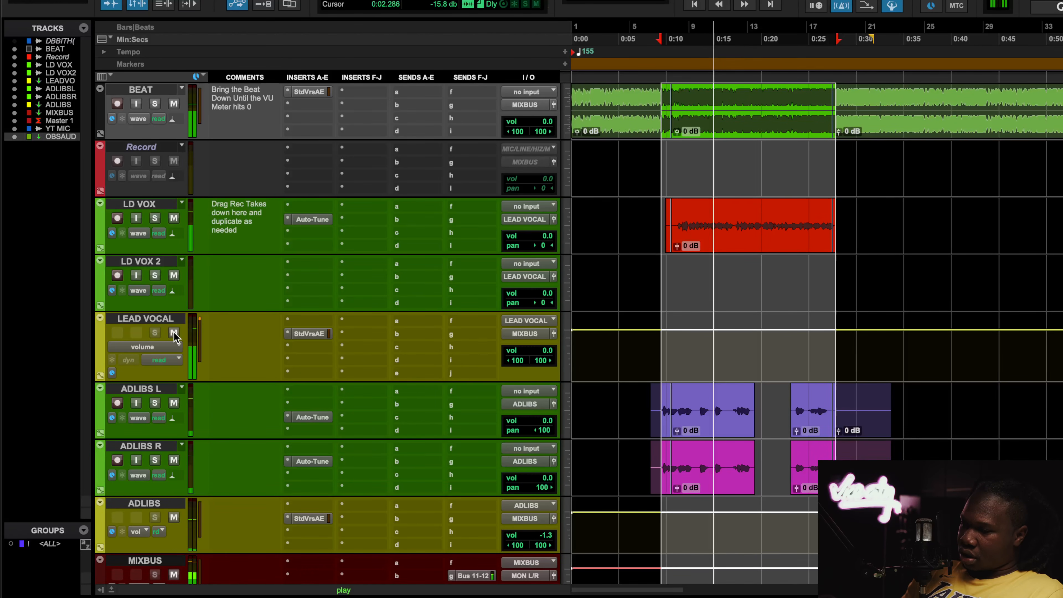
{"action": "left_click", "coordinate": [174, 517]}
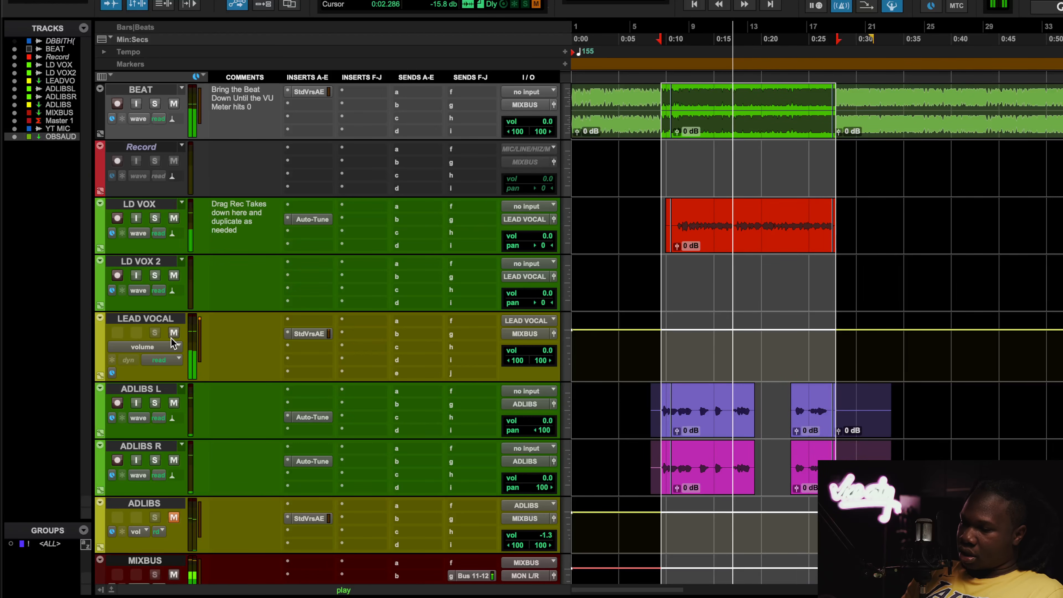
{"action": "key", "text": "space"}
{"action": "left_click", "coordinate": [175, 105]}
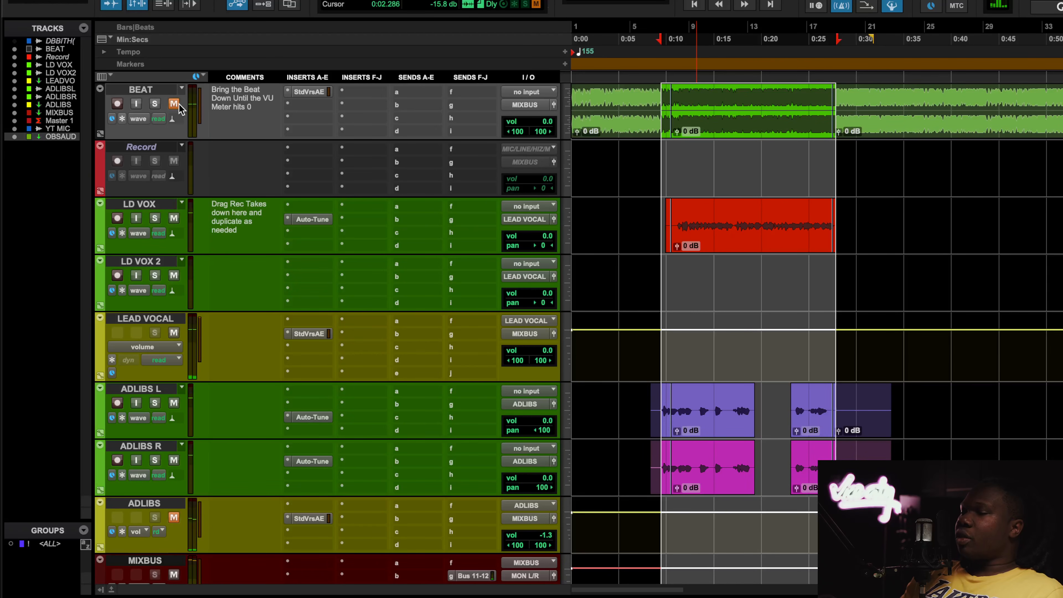
Inspect the Auto-Tune settings on the LD VOX track while playing the vocal, and close the plugin.
{"action": "left_click", "coordinate": [312, 219]}
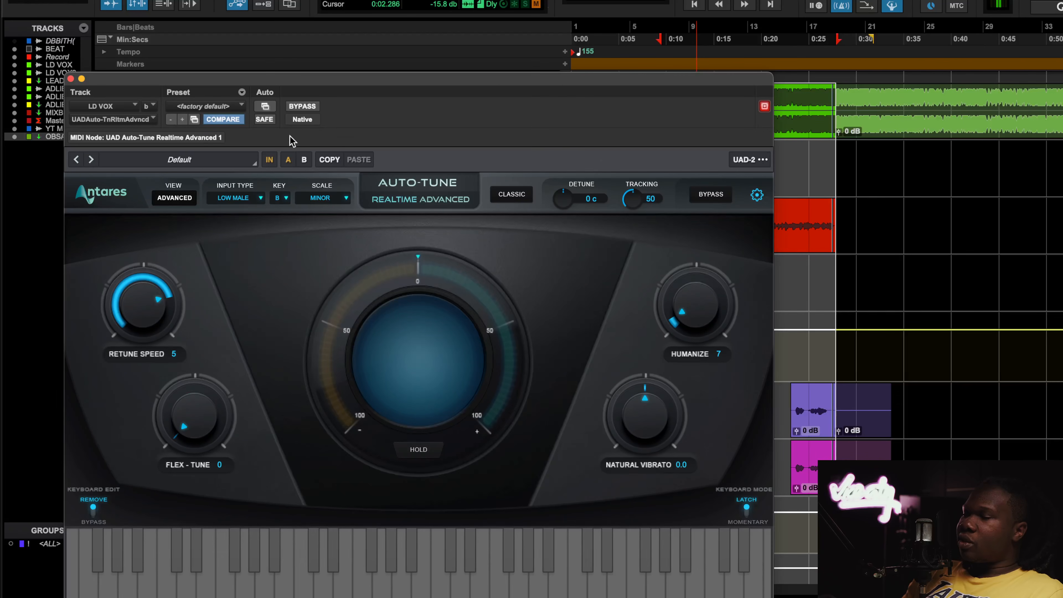
{"action": "left_click", "coordinate": [71, 79]}
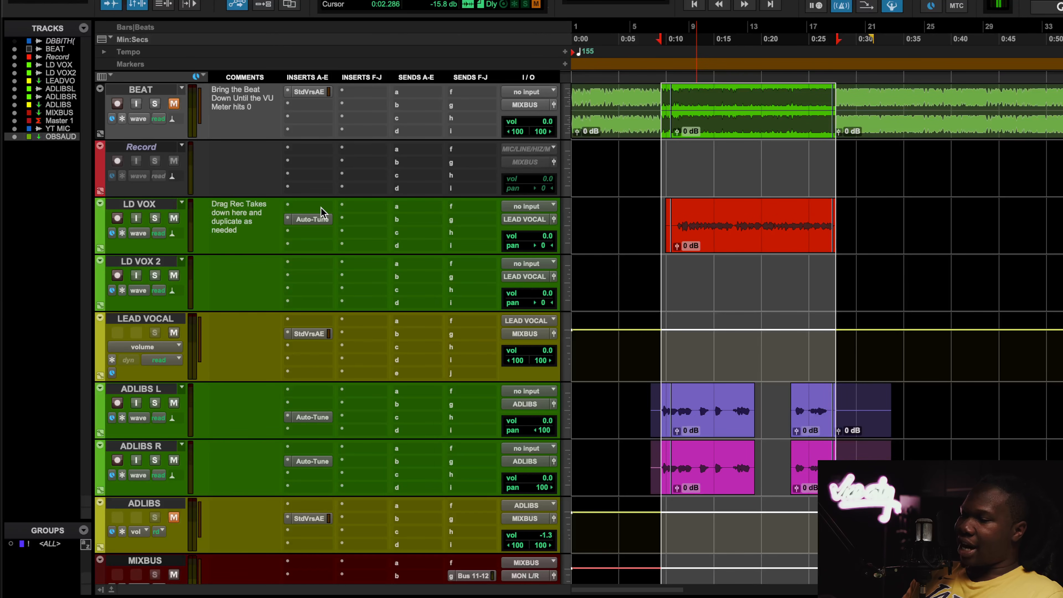
{"action": "left_click", "coordinate": [312, 219]}
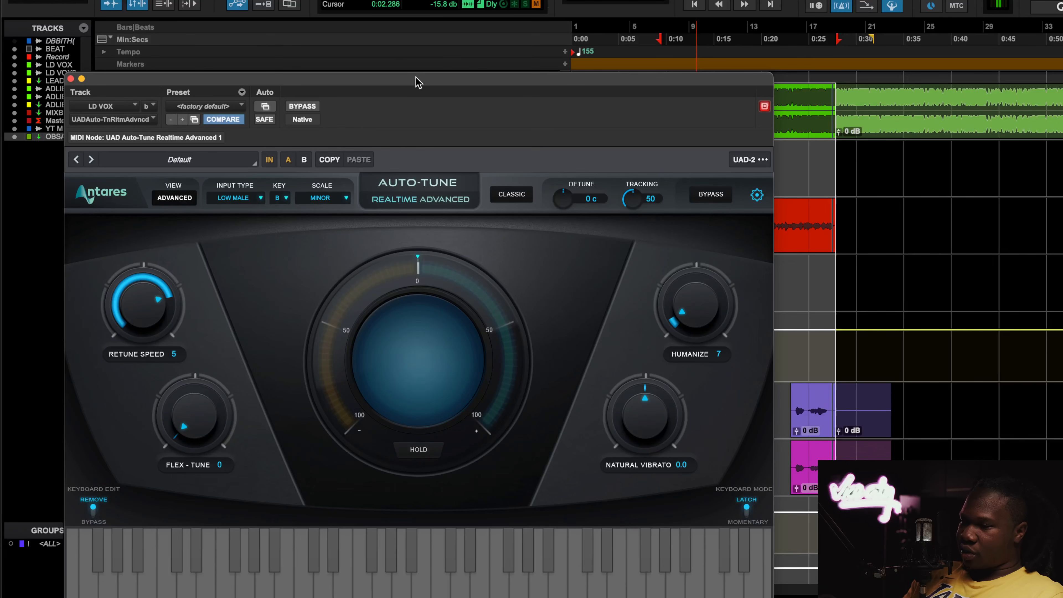
{"action": "left_click_drag", "start_coordinate": [417, 82], "coordinate": [477, 18]}
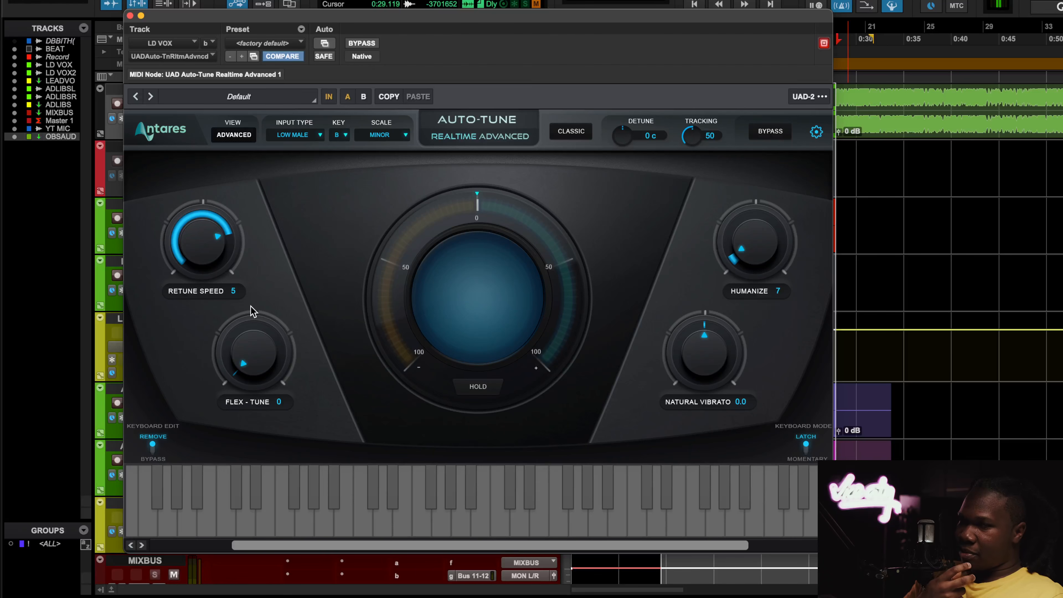
{"action": "key", "text": "space"}
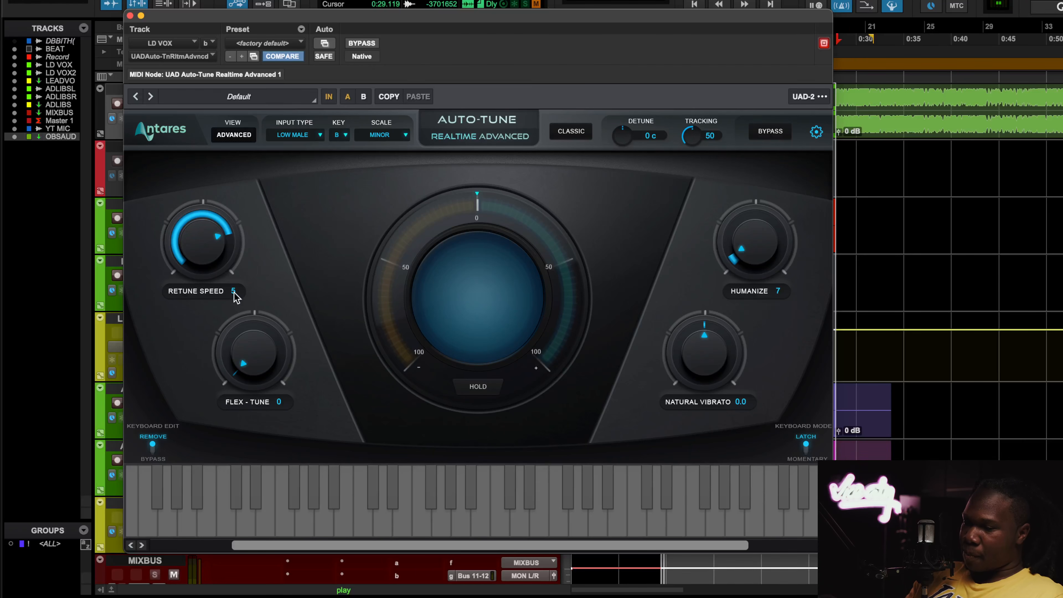
{"action": "left_click_drag", "start_coordinate": [196, 15], "coordinate": [303, 29]}
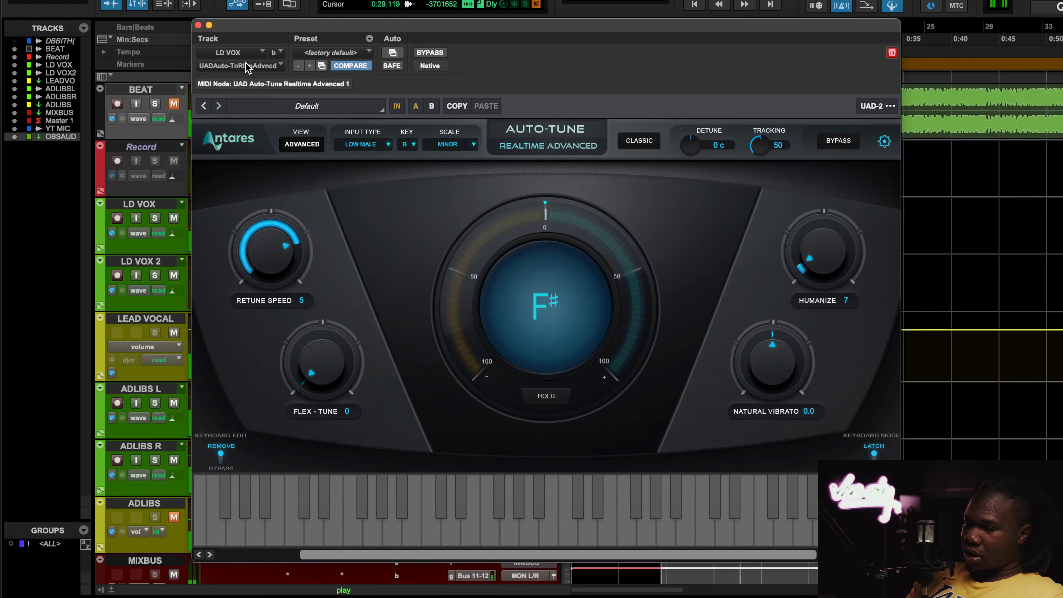
{"action": "left_click", "coordinate": [199, 25]}
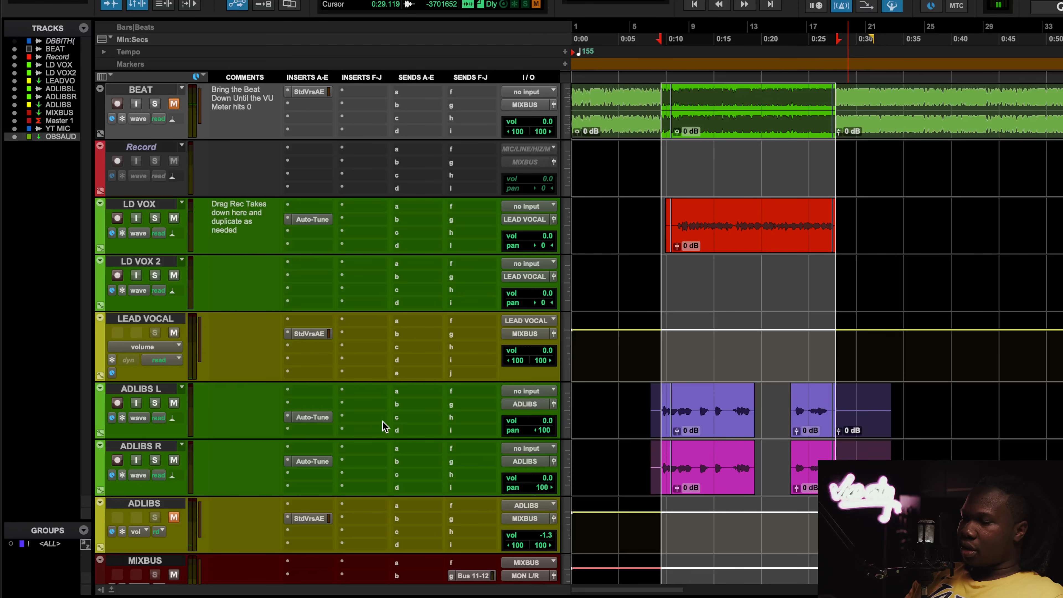
Open StudioVerse on the LEAD VOCAL track and compare the bypassed and processed vocal during playback.
{"action": "left_click", "coordinate": [305, 334]}
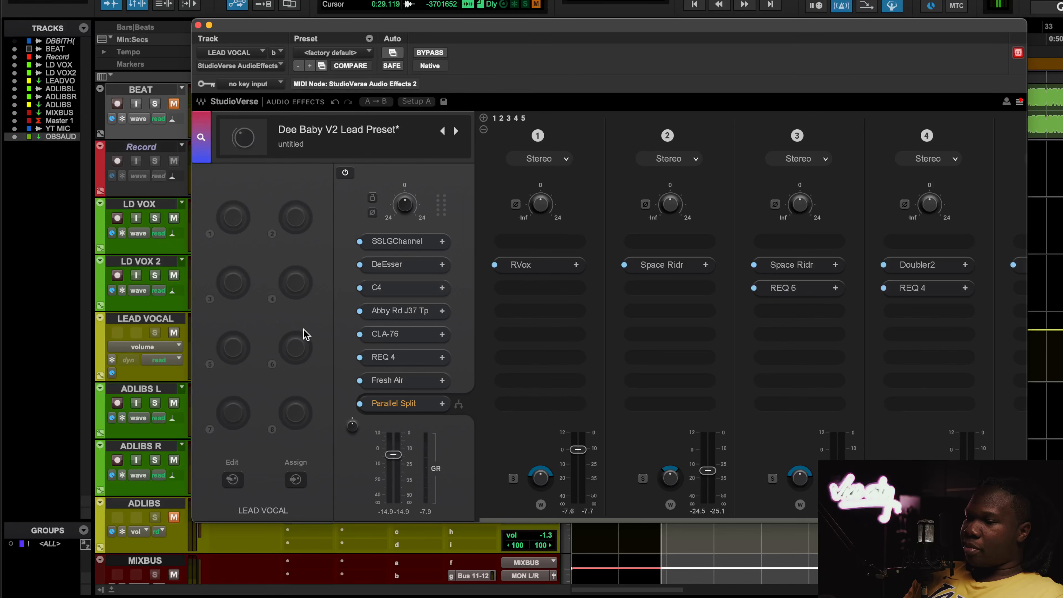
{"action": "key", "text": "space"}
{"action": "left_click", "coordinate": [434, 53]}
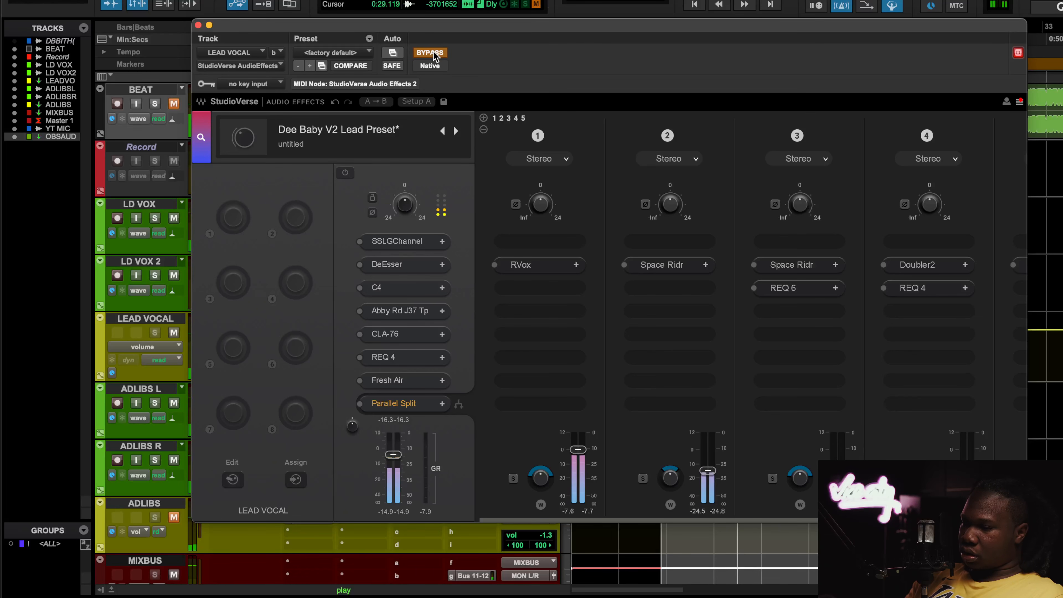
{"action": "left_click", "coordinate": [431, 53]}
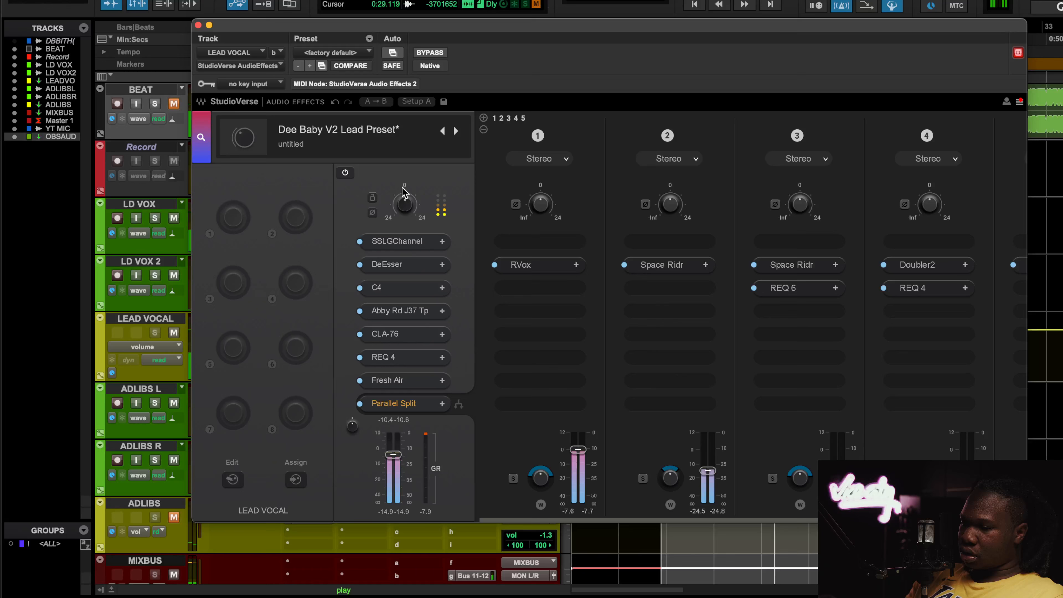
{"action": "left_click", "coordinate": [424, 53]}
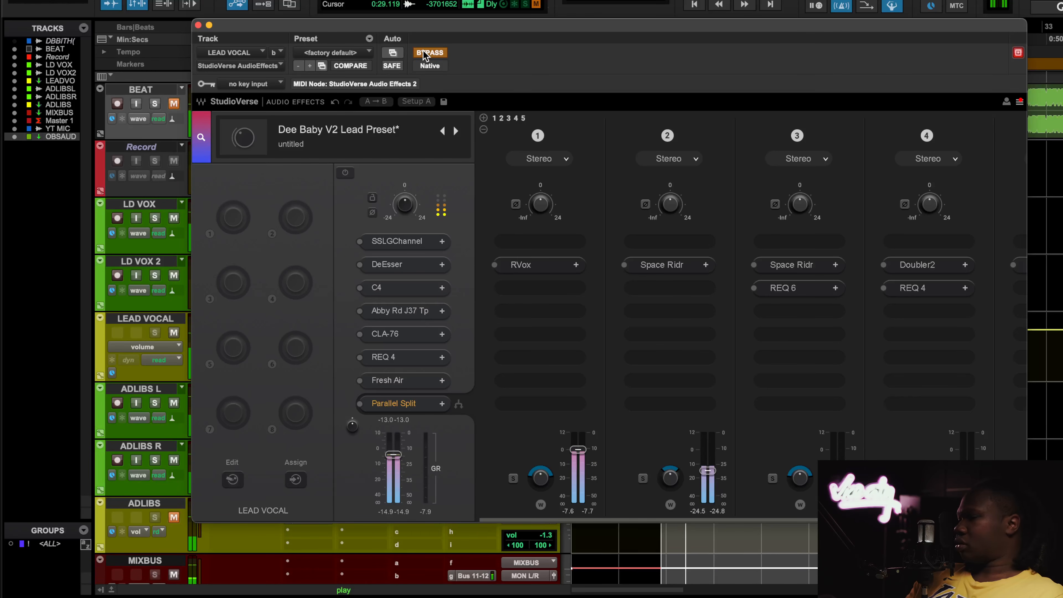
{"action": "left_click", "coordinate": [425, 55]}
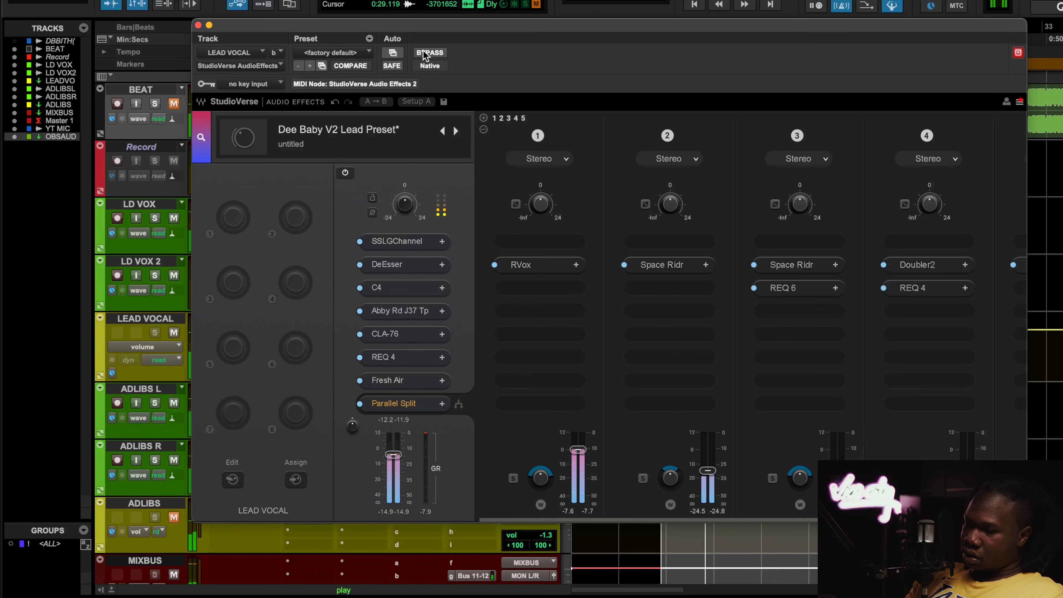
Inspect the SSLGChannel in slot 1 of the lead vocal chain, compare it on and off during playback, and close it.
{"action": "left_click", "coordinate": [393, 242]}
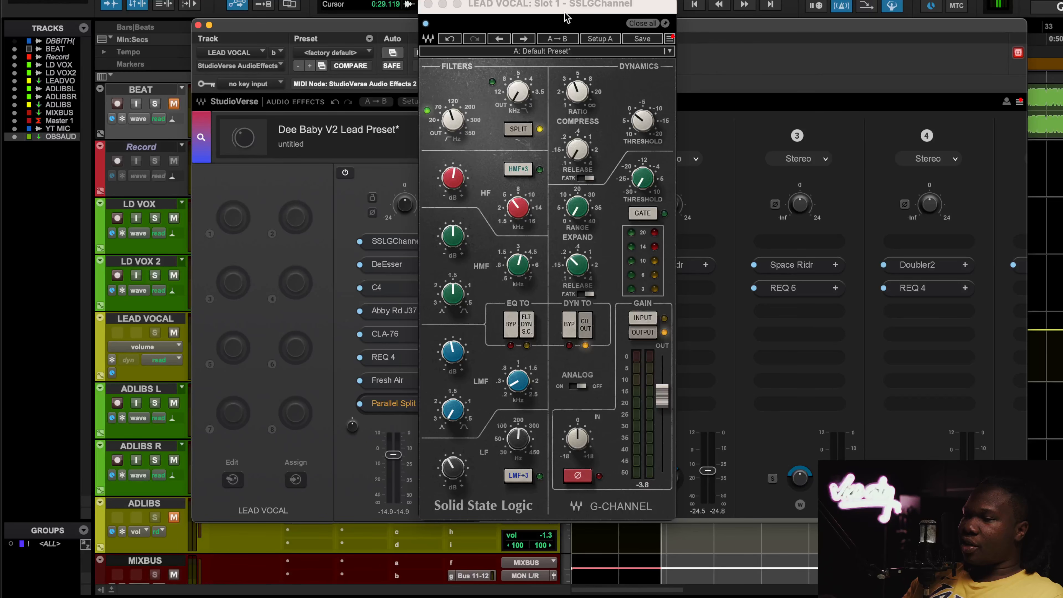
{"action": "key", "text": "space"}
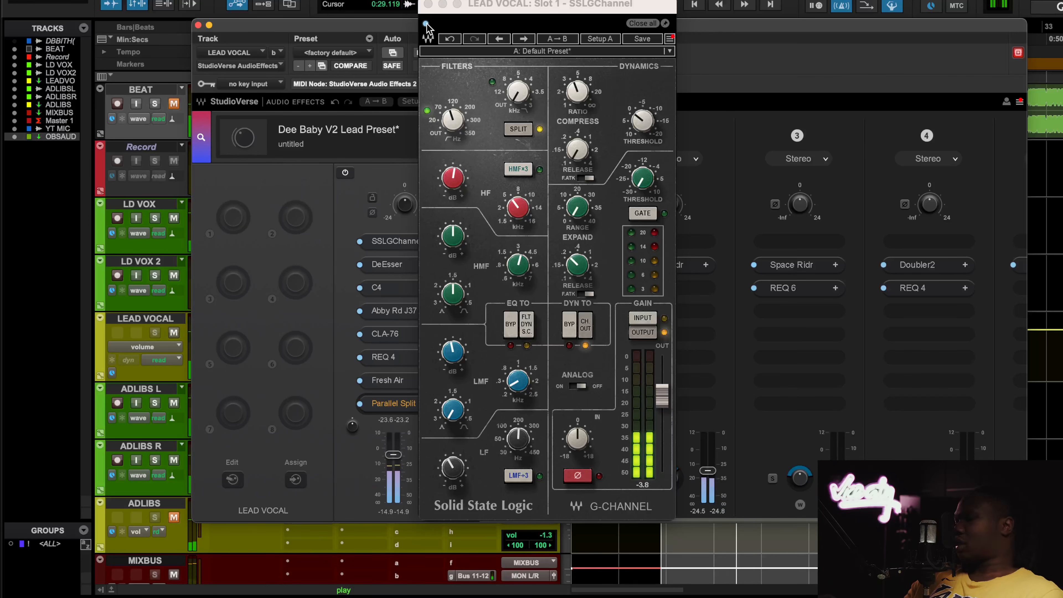
{"action": "left_click", "coordinate": [426, 26]}
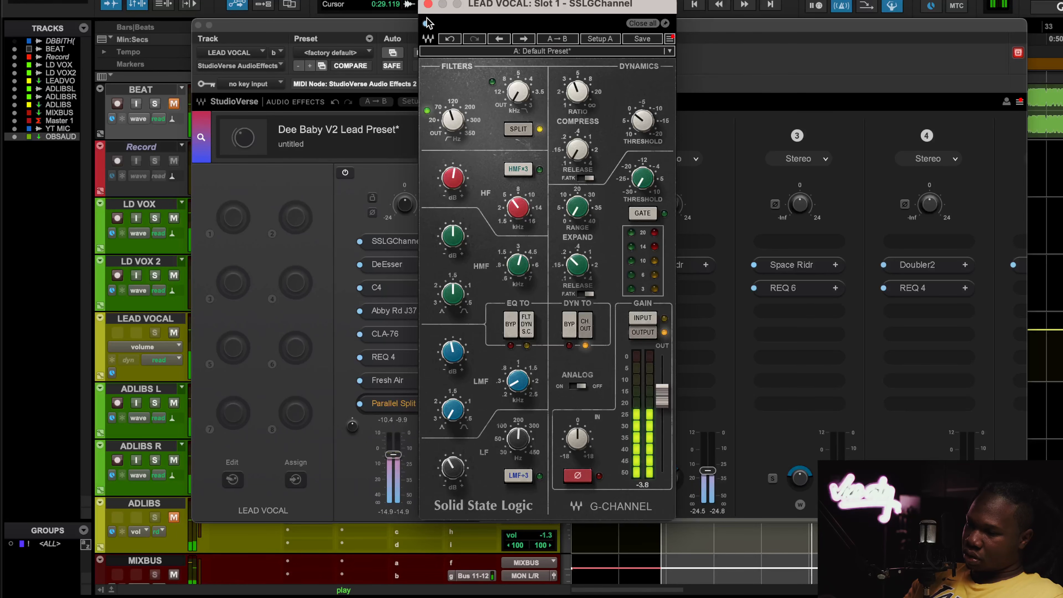
{"action": "left_click", "coordinate": [427, 4]}
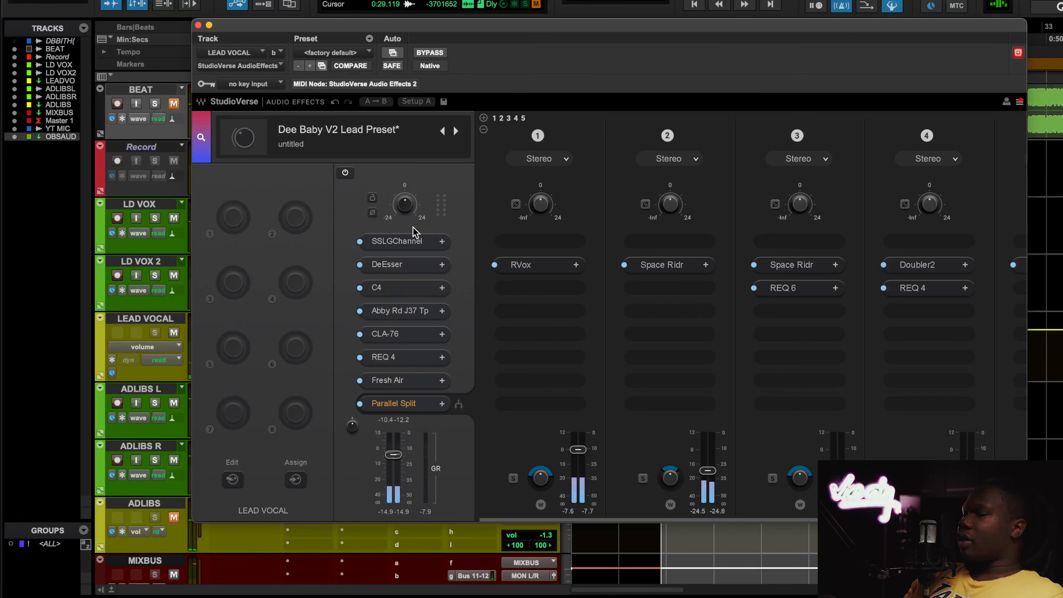
Open the DeEsser in slot 2 of the lead vocal chain and unmute the BEAT track during playback.
{"action": "left_click", "coordinate": [401, 273]}
{"action": "left_click", "coordinate": [174, 104]}
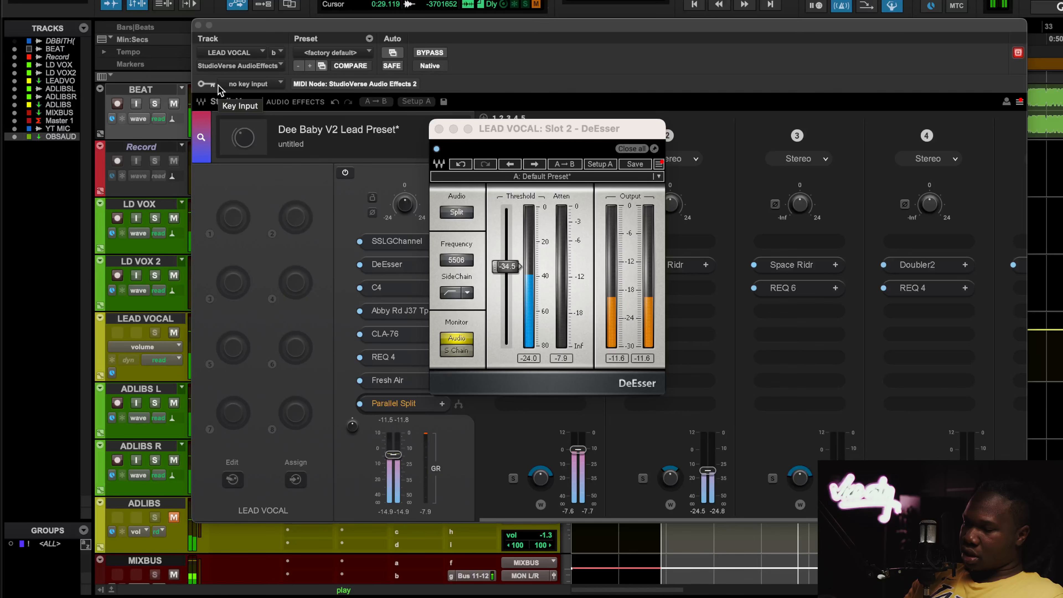
Move the start of the timeline playback selection to about 0:10 and reopen StudioVerse on the LEAD VOCAL track.
{"action": "left_click", "coordinate": [197, 26]}
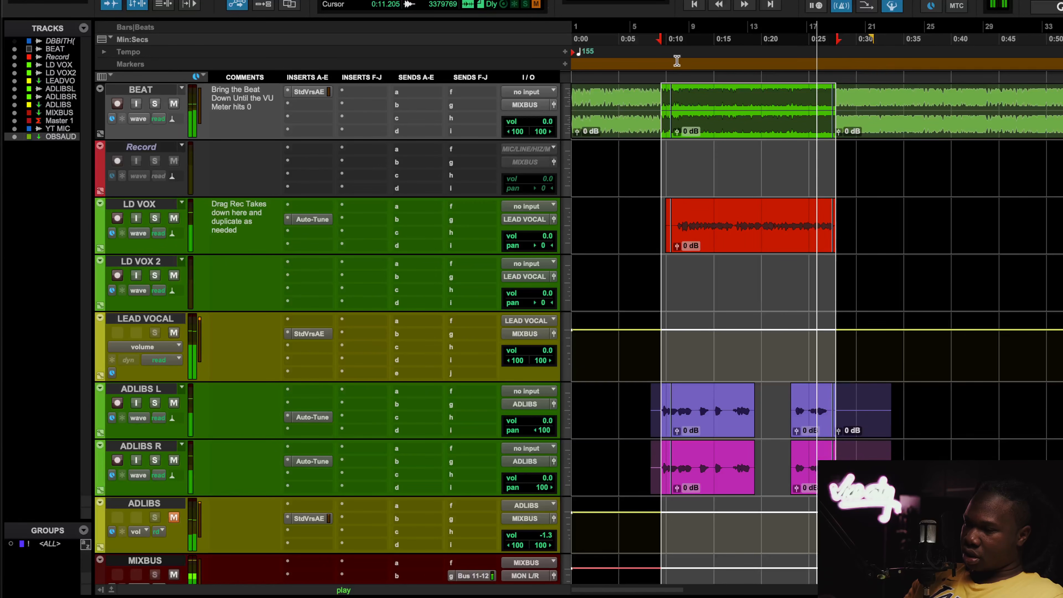
{"action": "left_click_drag", "start_coordinate": [665, 42], "coordinate": [679, 45]}
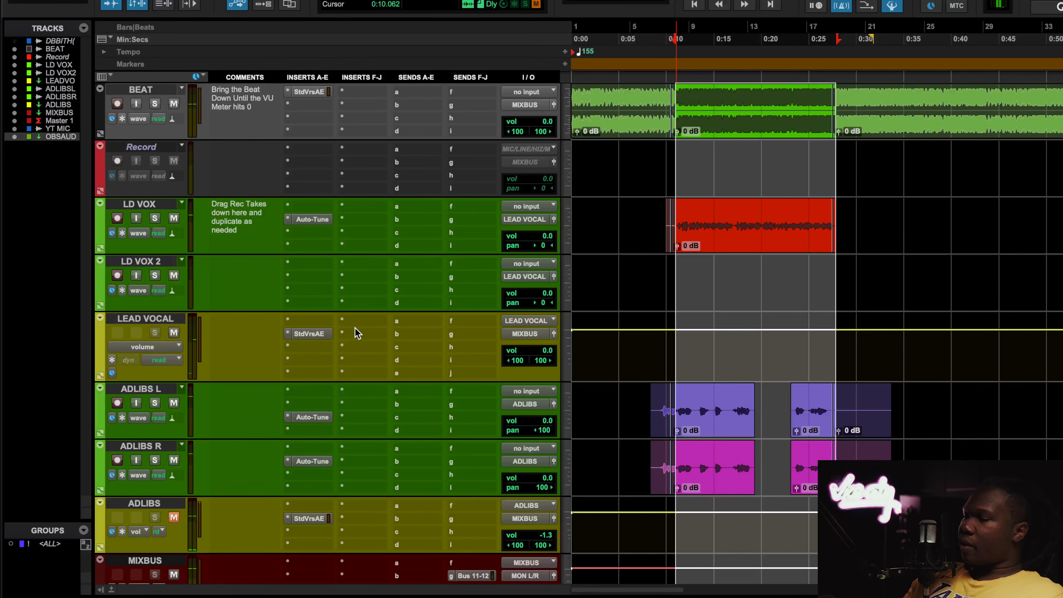
{"action": "left_click", "coordinate": [321, 334]}
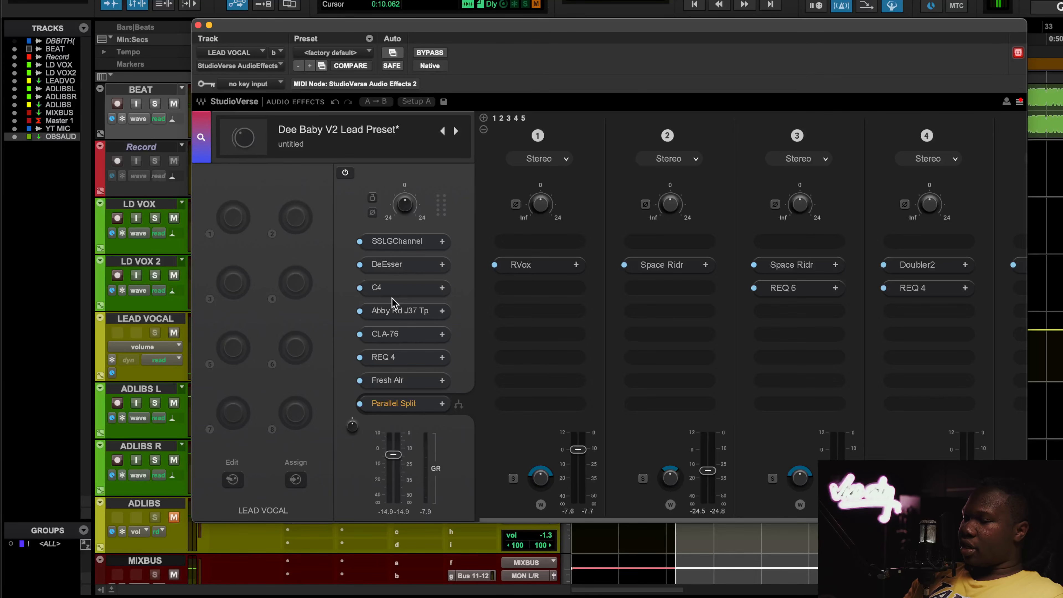
Inspect the C4 multiband processor in slot 3, compare it on and off during playback with BEAT muted, and close it.
{"action": "left_click", "coordinate": [391, 286]}
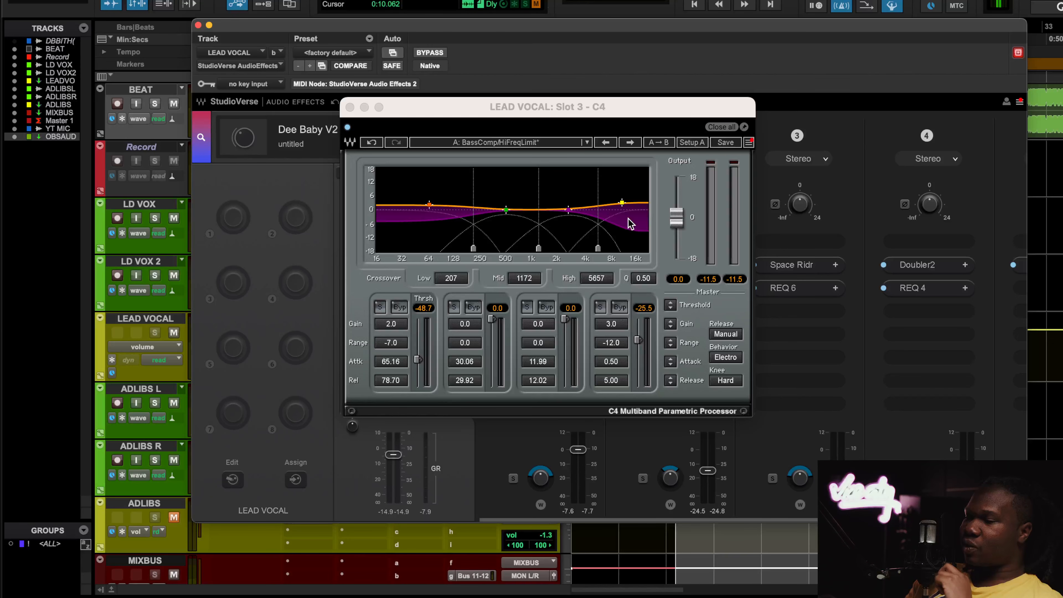
{"action": "key", "text": "space"}
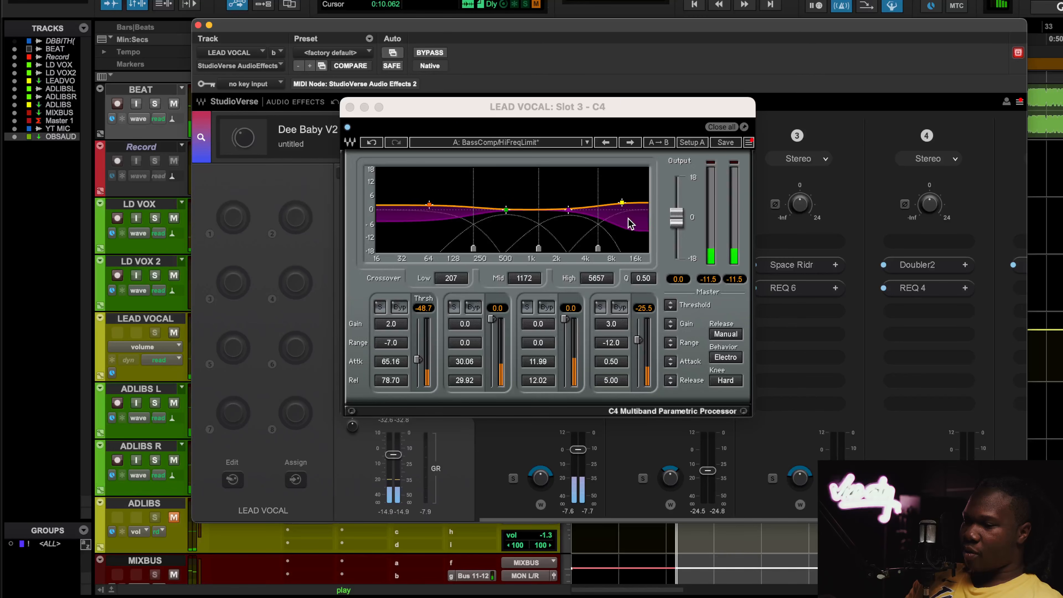
{"action": "left_click", "coordinate": [175, 105]}
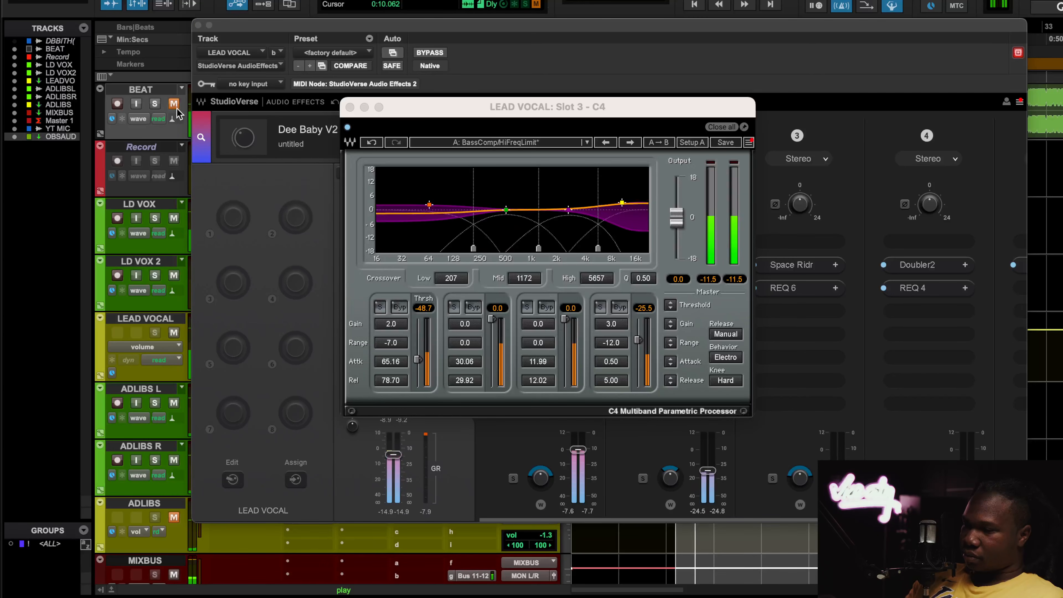
{"action": "left_click", "coordinate": [348, 130]}
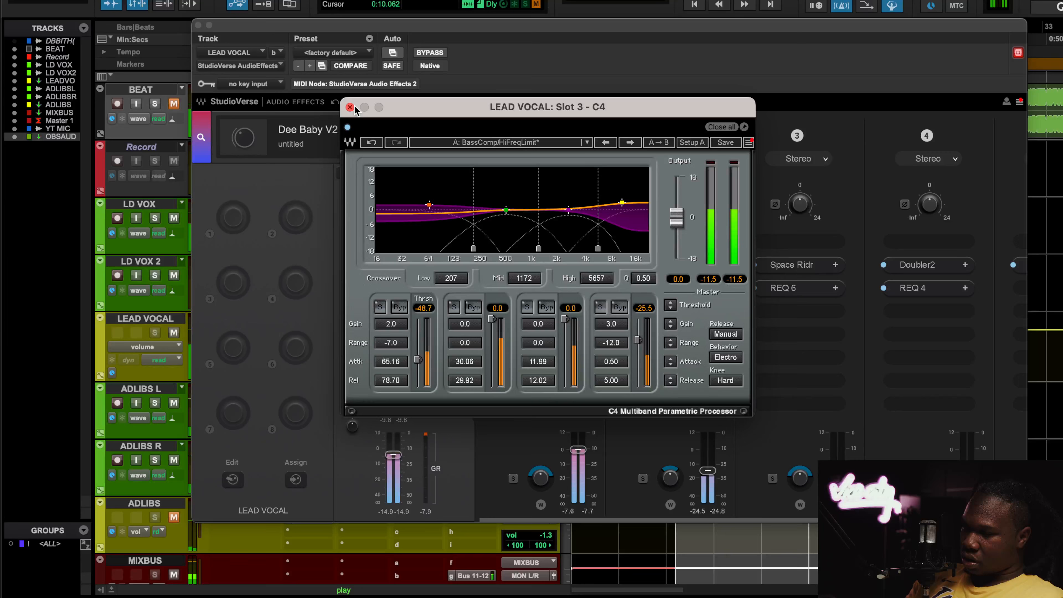
{"action": "left_click", "coordinate": [350, 107]}
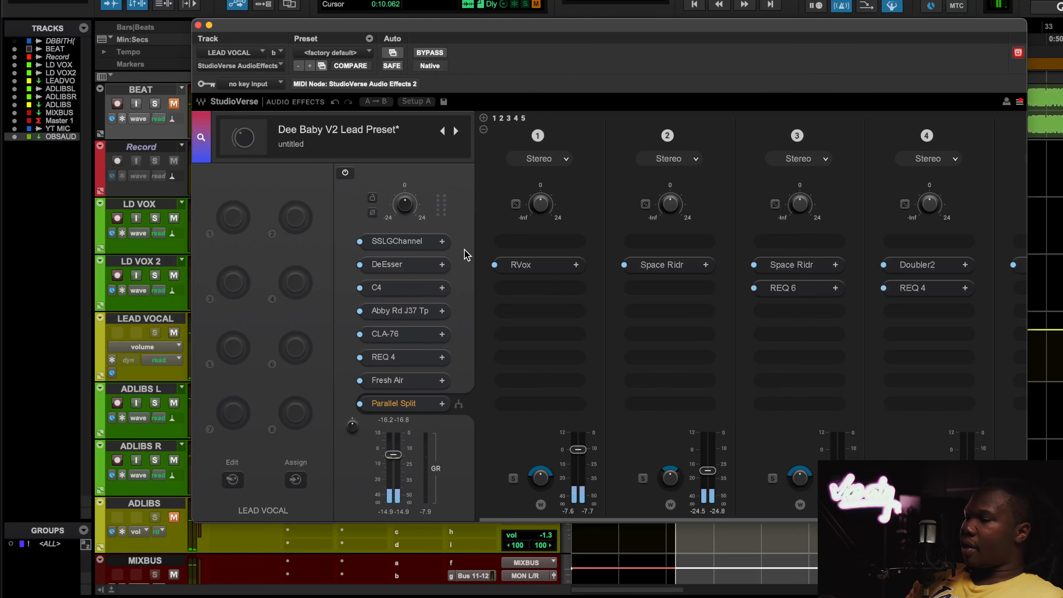
Inspect the wow and flutter settings of the Abbey Road J37 Tape in slot 4, audition it during playback, and close it.
{"action": "left_click", "coordinate": [385, 311]}
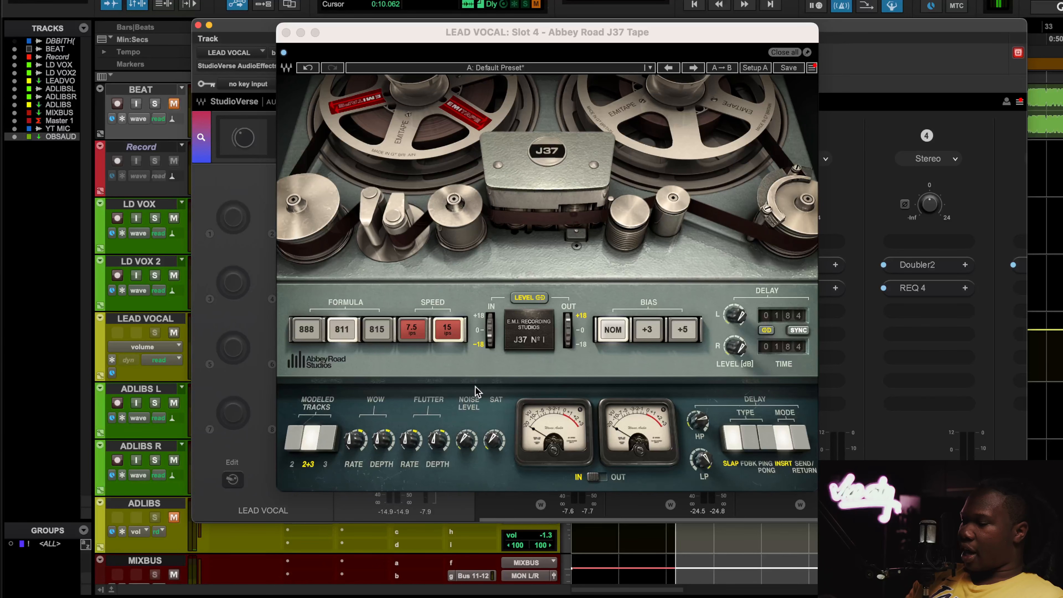
{"action": "left_click", "coordinate": [439, 443]}
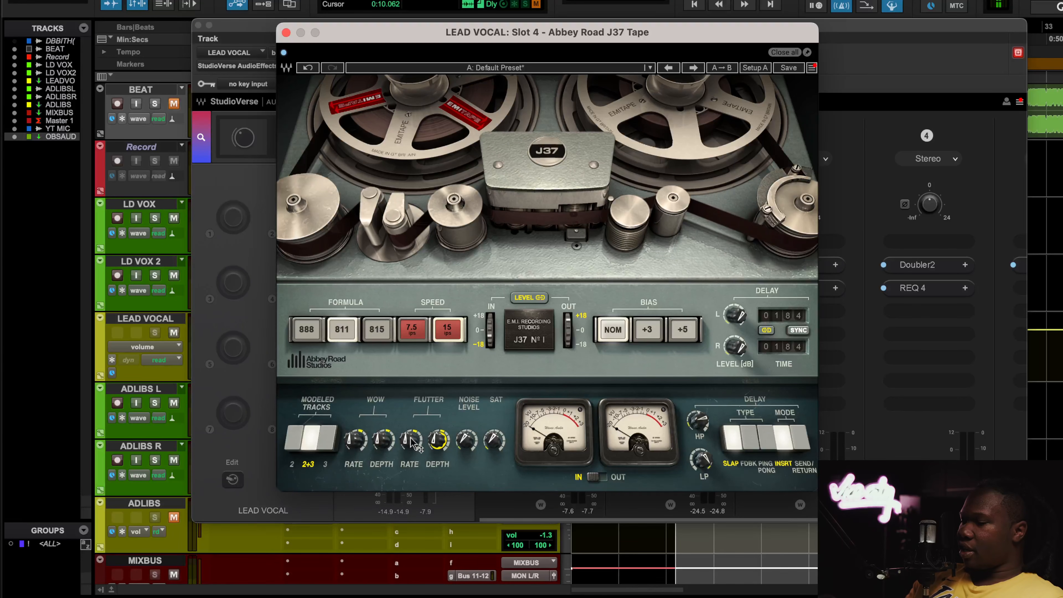
{"action": "left_click", "coordinate": [385, 439]}
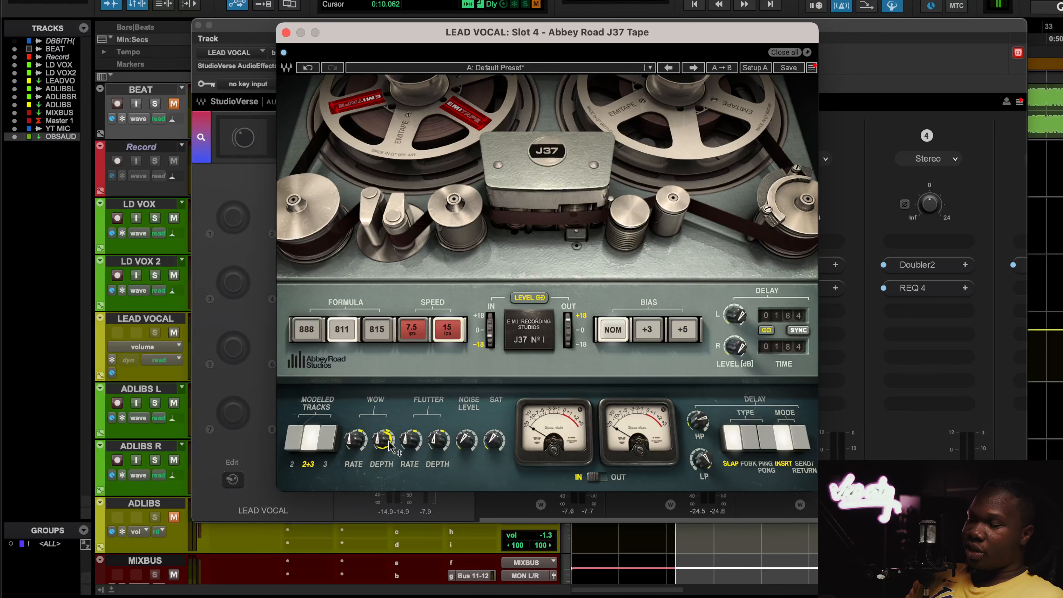
{"action": "mouse_move", "coordinate": [363, 442]}
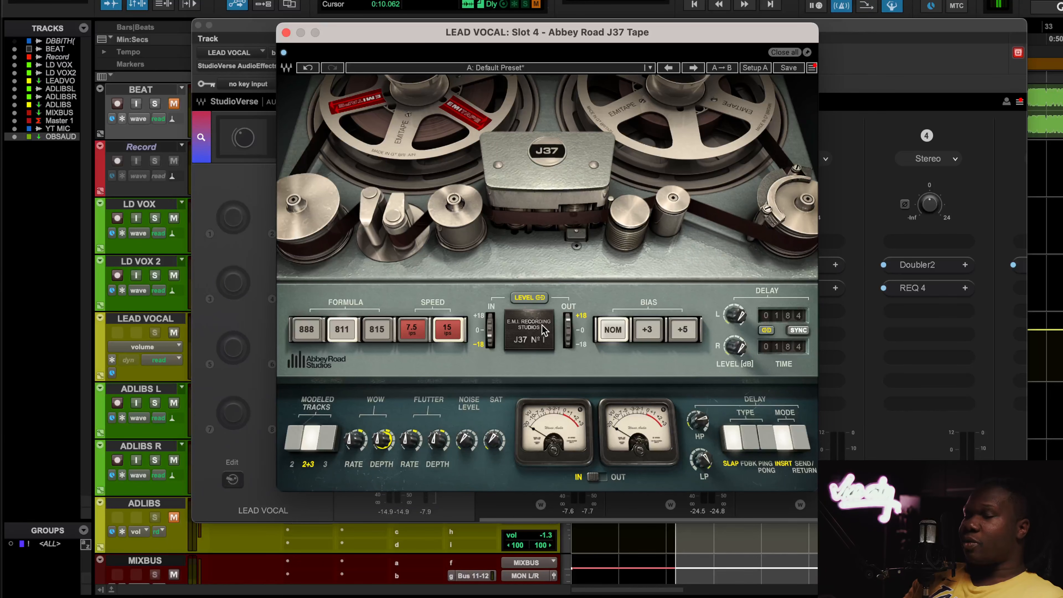
{"action": "key", "text": "space"}
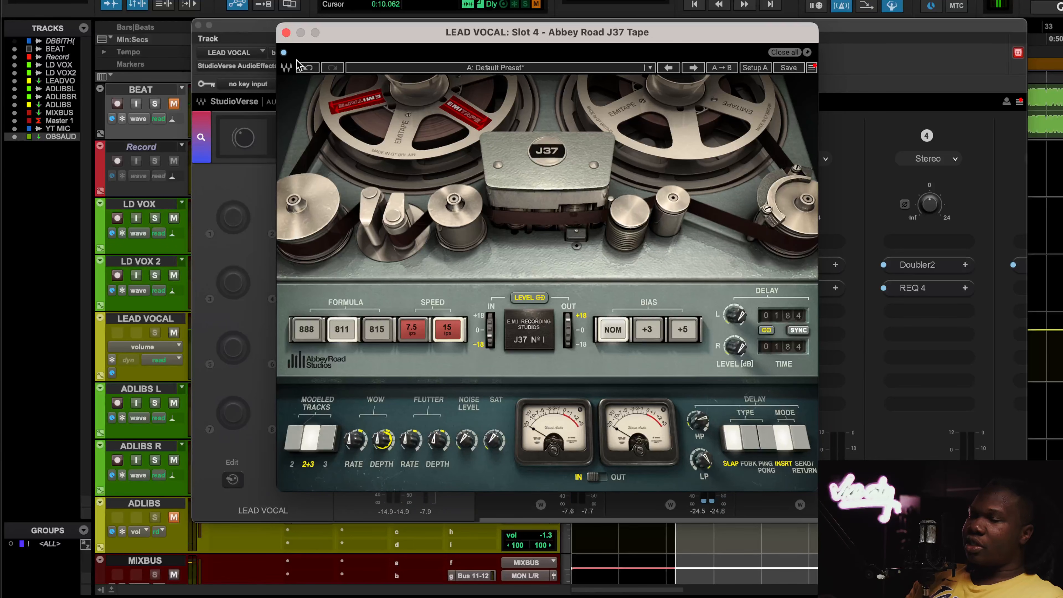
{"action": "left_click", "coordinate": [286, 33]}
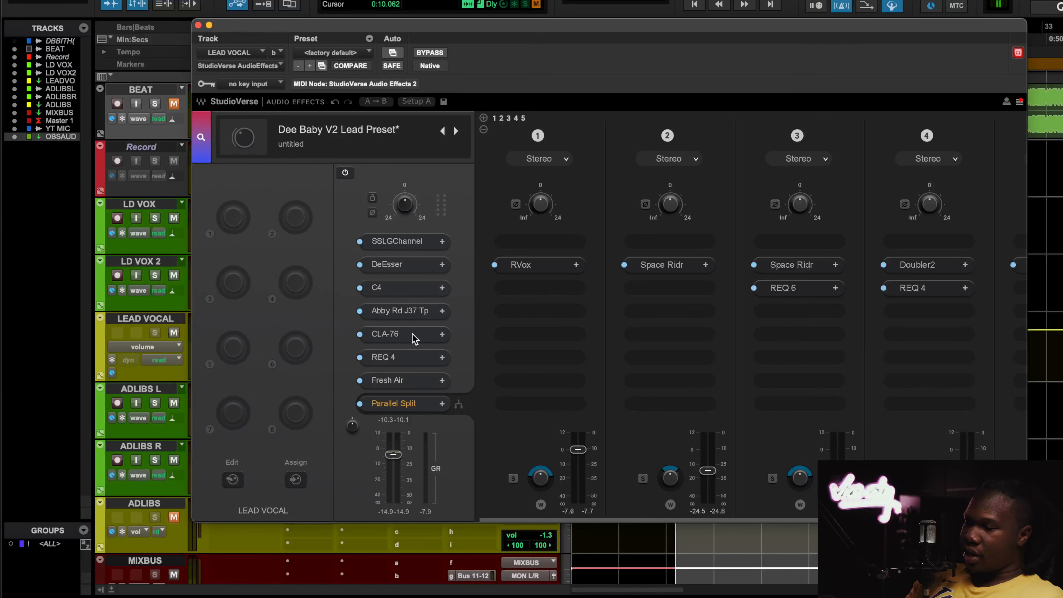
Inspect the CLA-76 compressor in slot 5 and its mix amount, audition it during playback, and close it.
{"action": "left_click", "coordinate": [402, 334]}
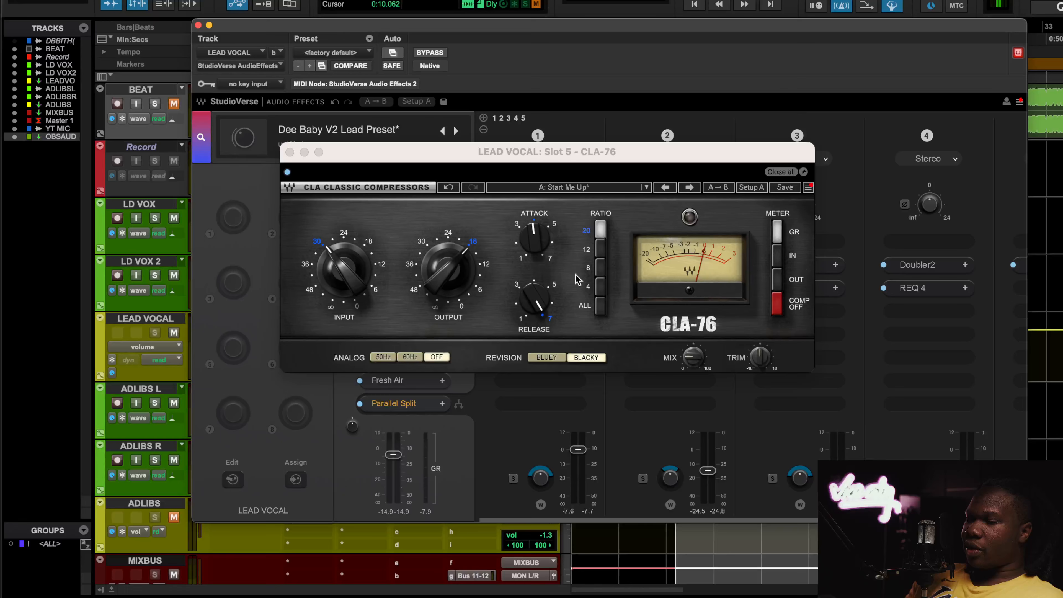
{"action": "left_click", "coordinate": [704, 367]}
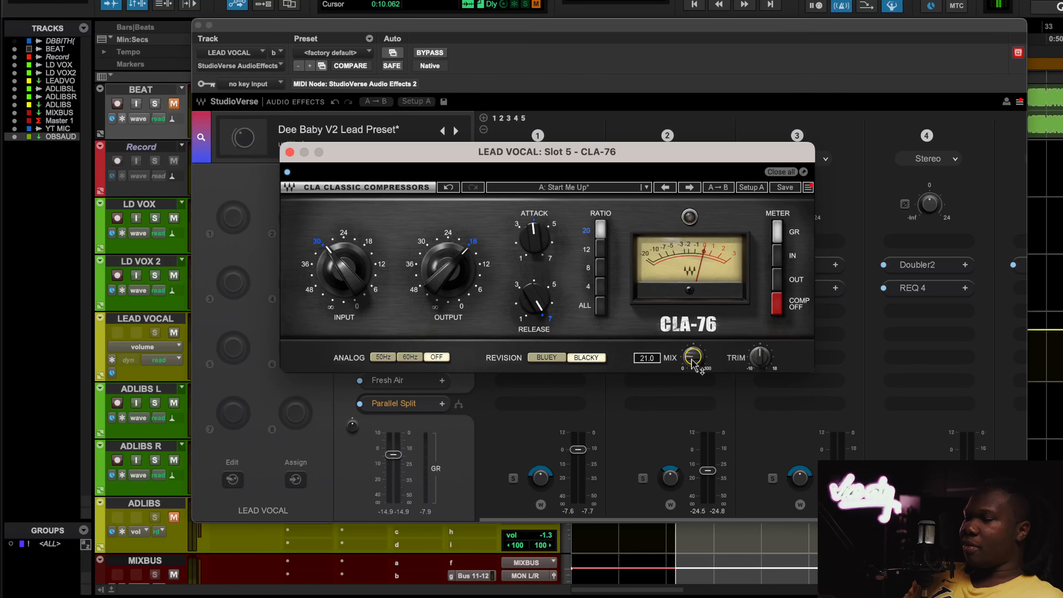
{"action": "key", "text": "space"}
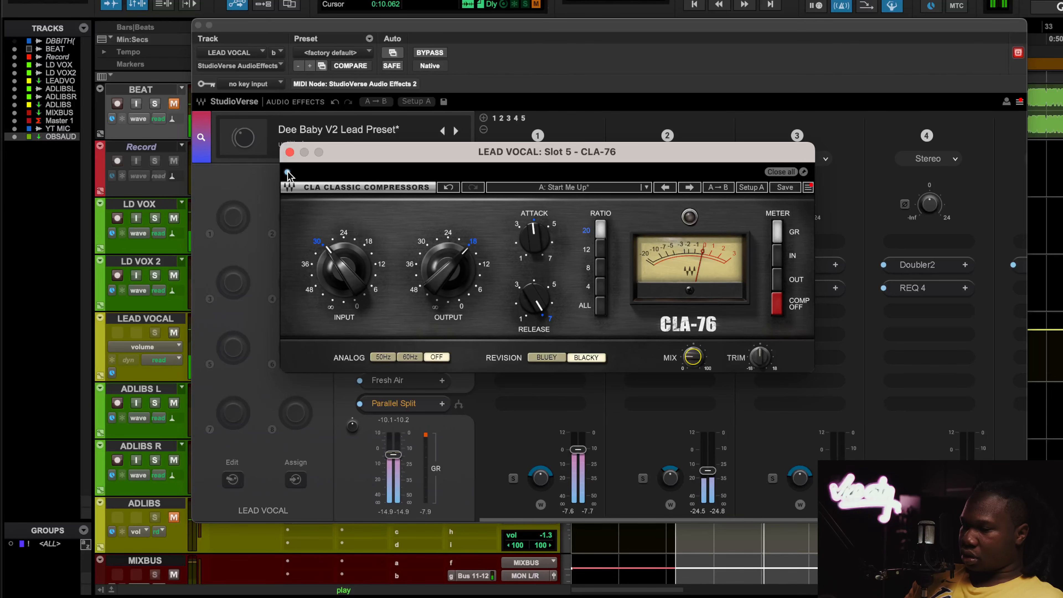
{"action": "left_click", "coordinate": [290, 153]}
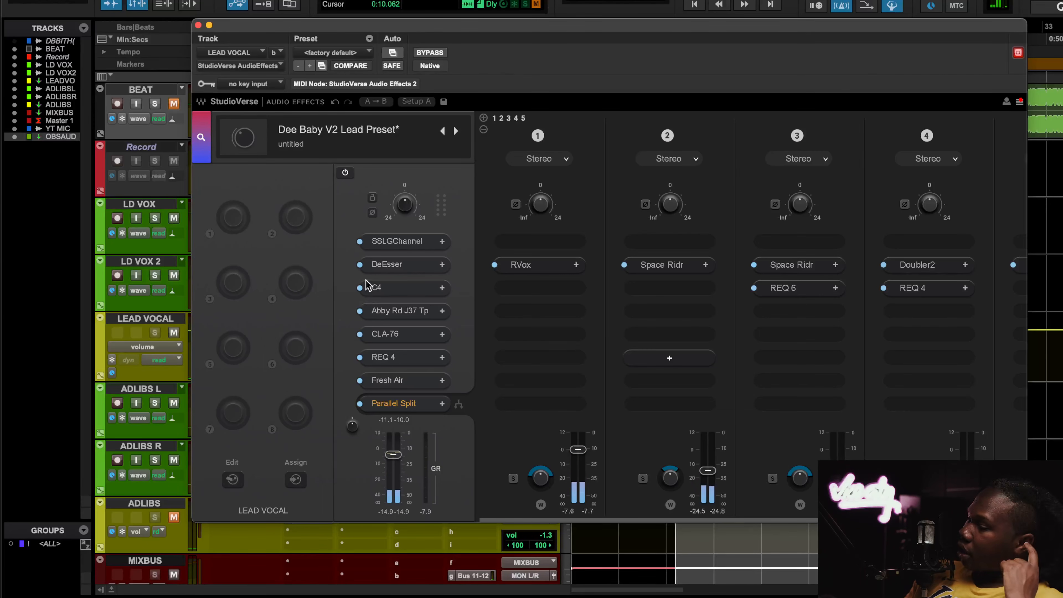
{"action": "left_click", "coordinate": [378, 334]}
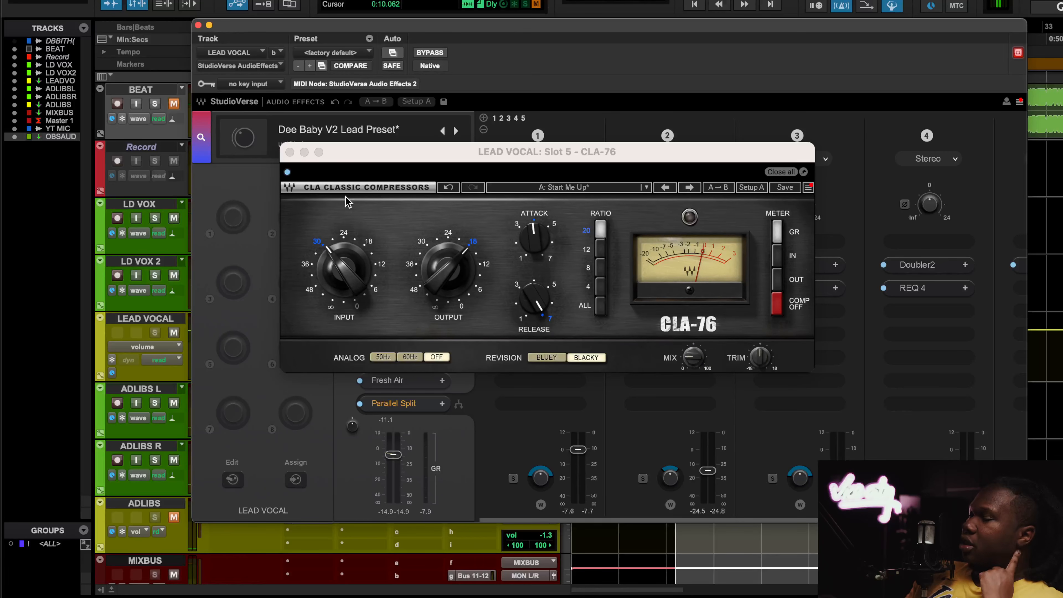
{"action": "left_click", "coordinate": [289, 152]}
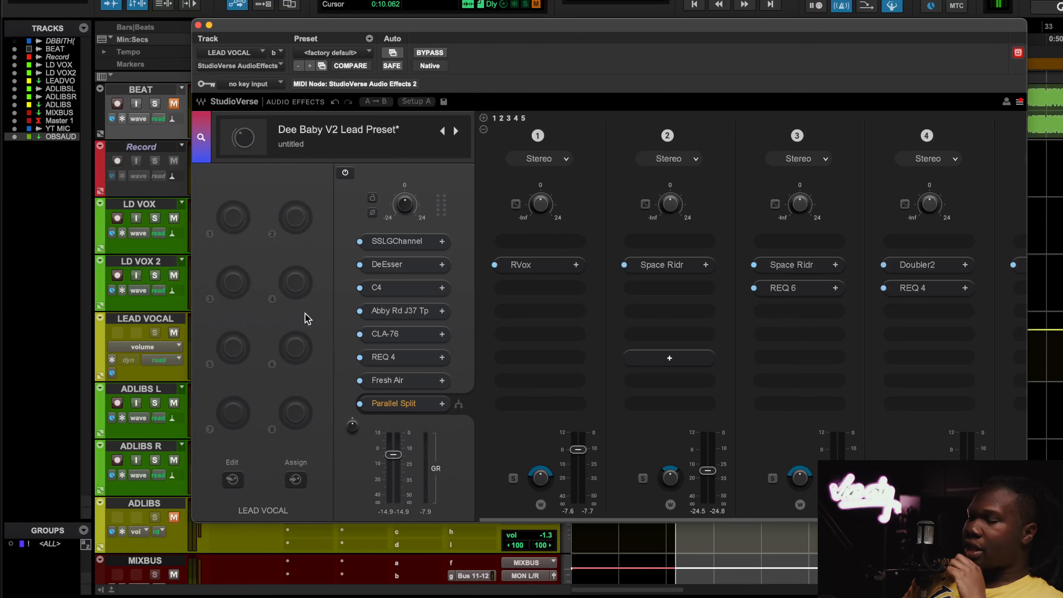
Inspect bands 2 and 5 of the REQ 4 equalizer in slot 6, audition it during playback, and close it.
{"action": "left_click", "coordinate": [393, 364]}
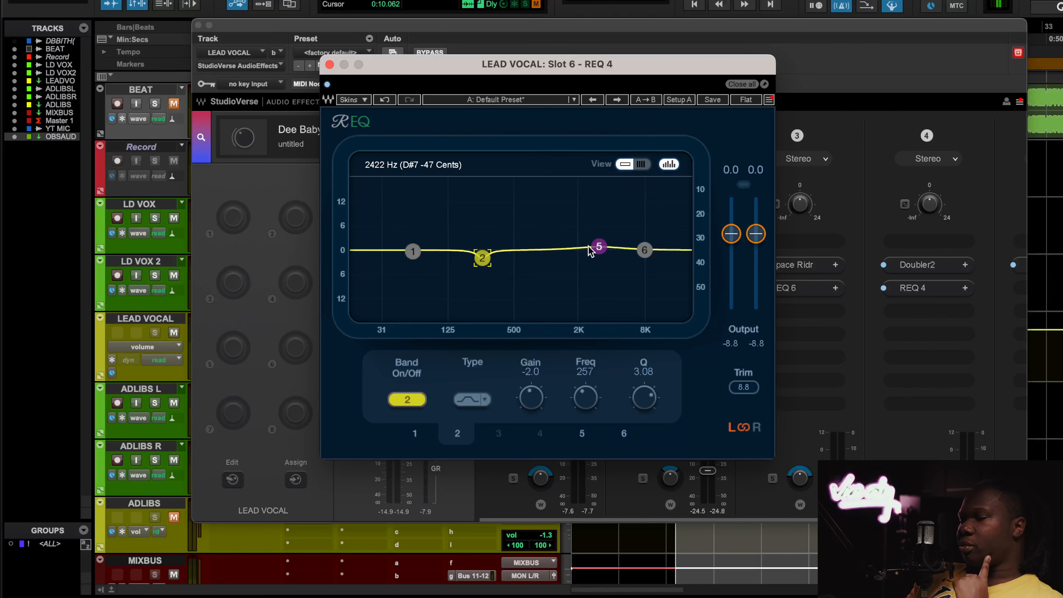
{"action": "left_click", "coordinate": [598, 246]}
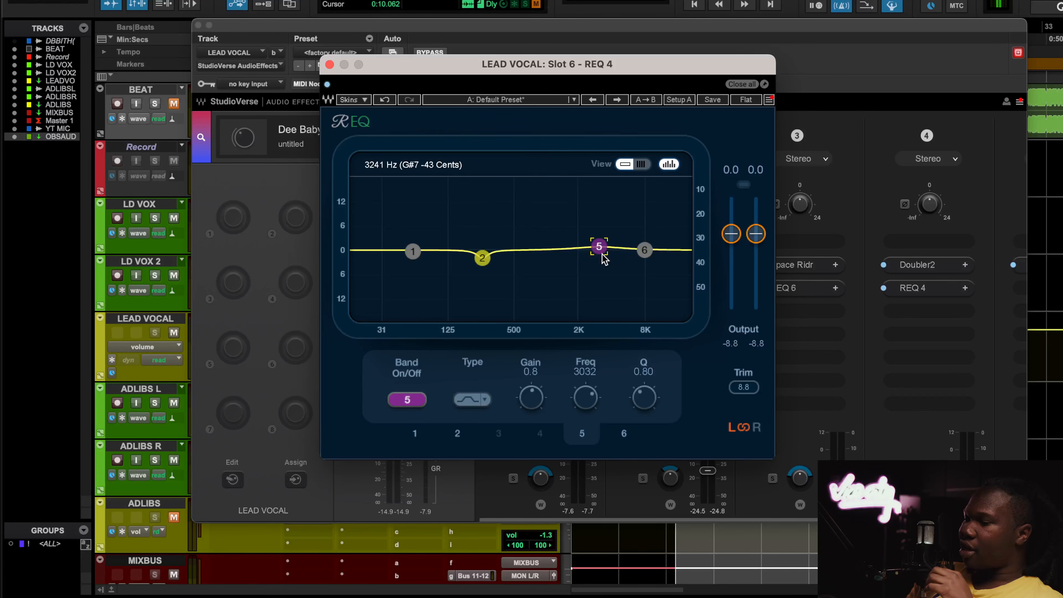
{"action": "key", "text": "space"}
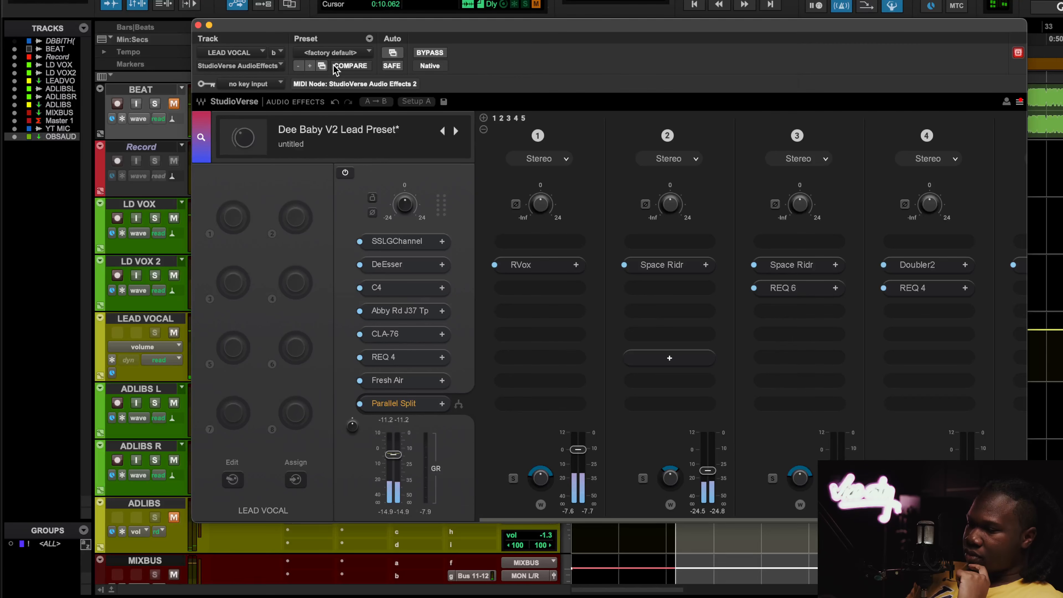
{"action": "left_click", "coordinate": [330, 65]}
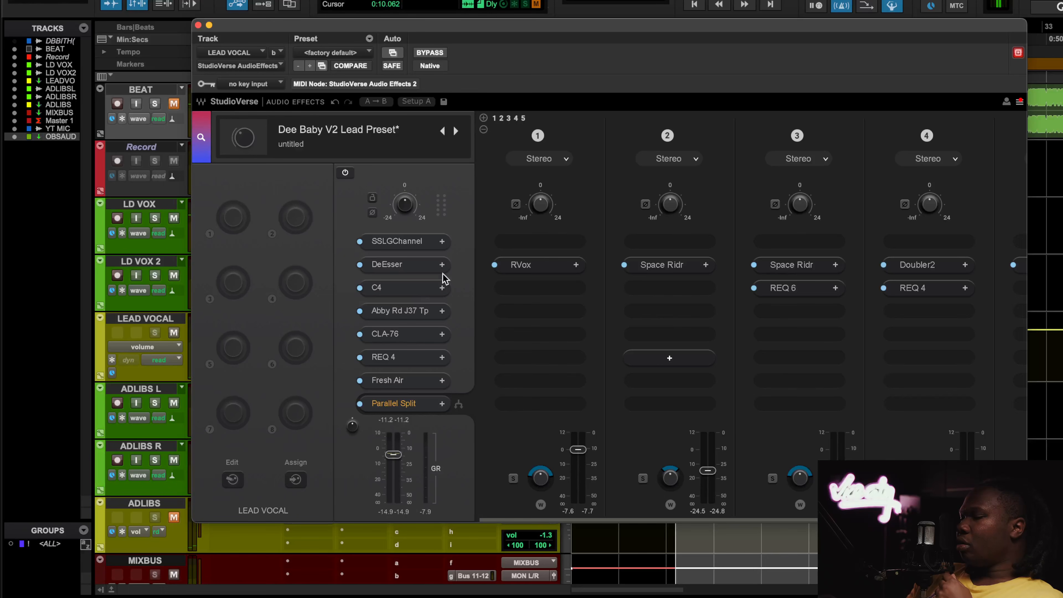
Compare Fresh Air in slot 7 on and off during playback, audition it with BEAT unmuted, close it, and mute BEAT again.
{"action": "left_click", "coordinate": [399, 380]}
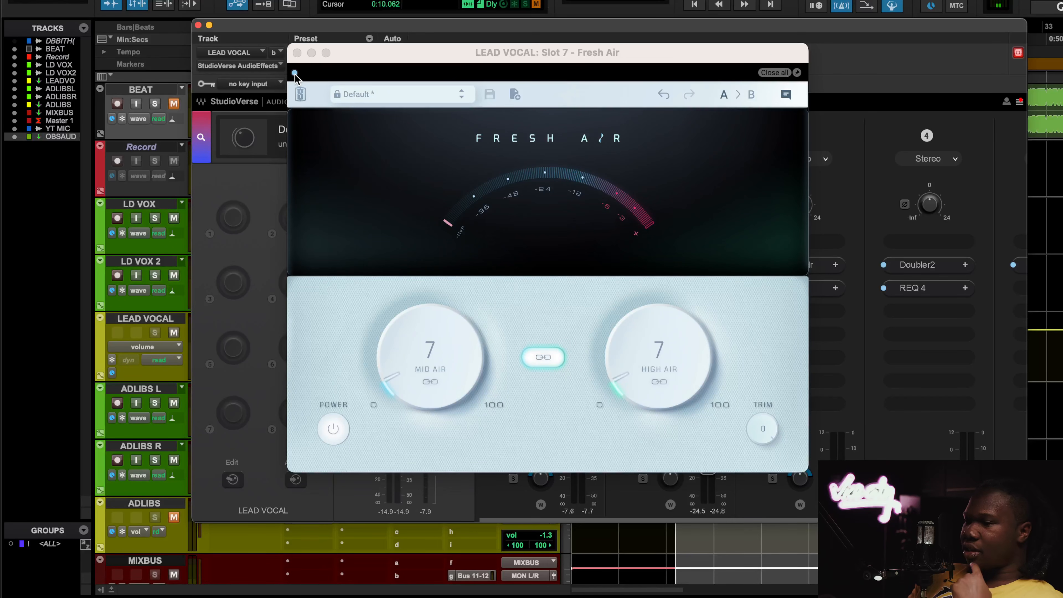
{"action": "key", "text": "space"}
{"action": "left_click", "coordinate": [294, 73]}
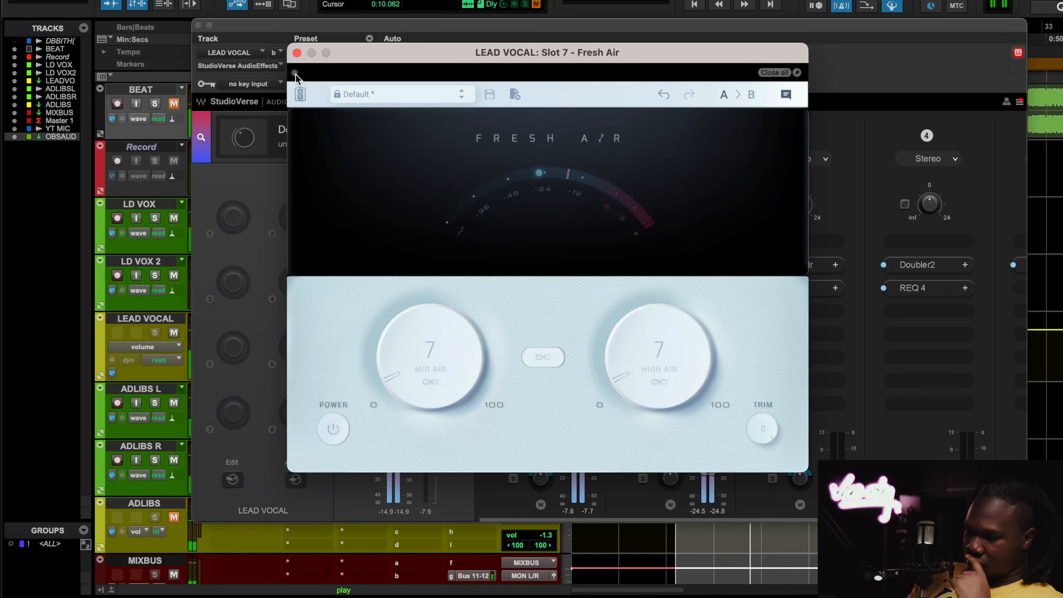
{"action": "left_click", "coordinate": [294, 74]}
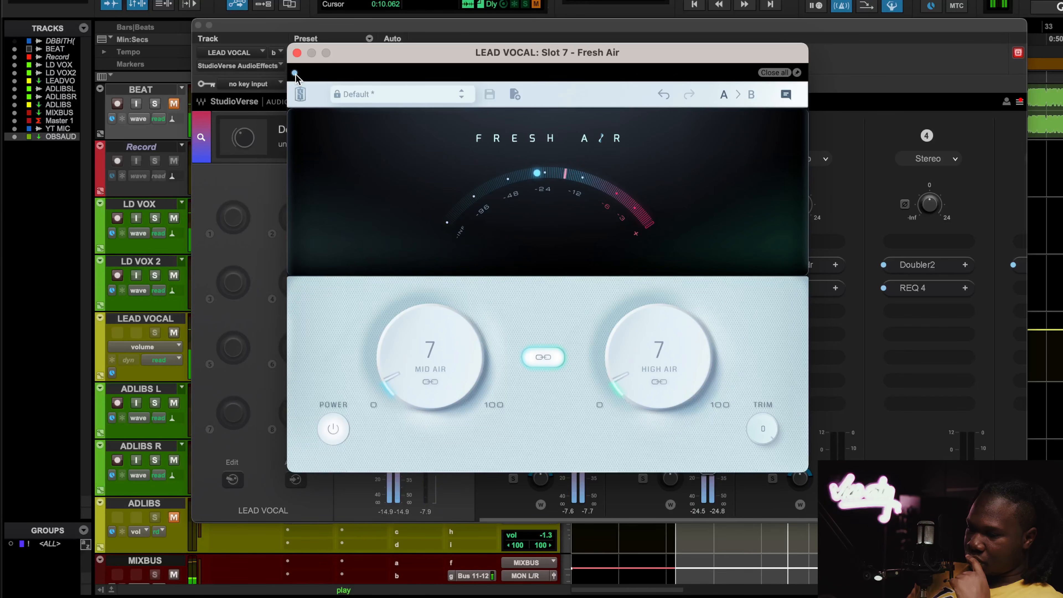
{"action": "left_click", "coordinate": [173, 105]}
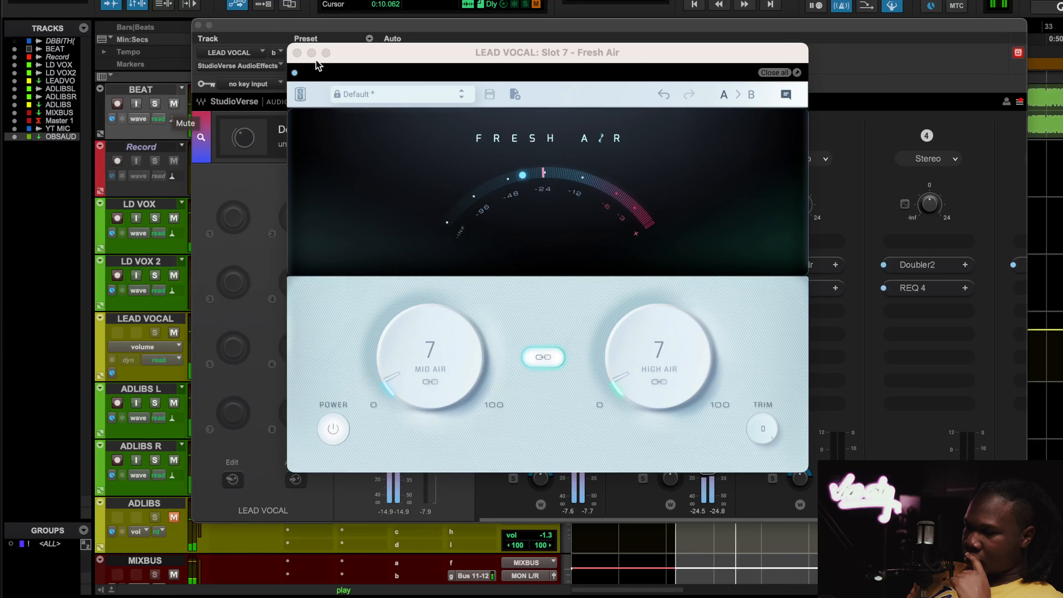
{"action": "left_click", "coordinate": [298, 53]}
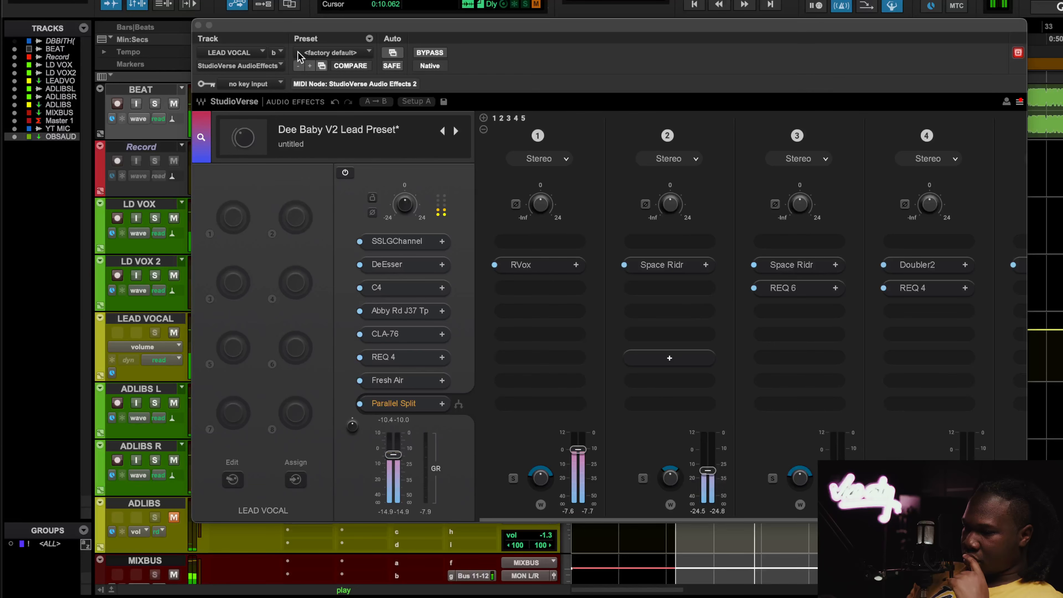
{"action": "left_click", "coordinate": [173, 104]}
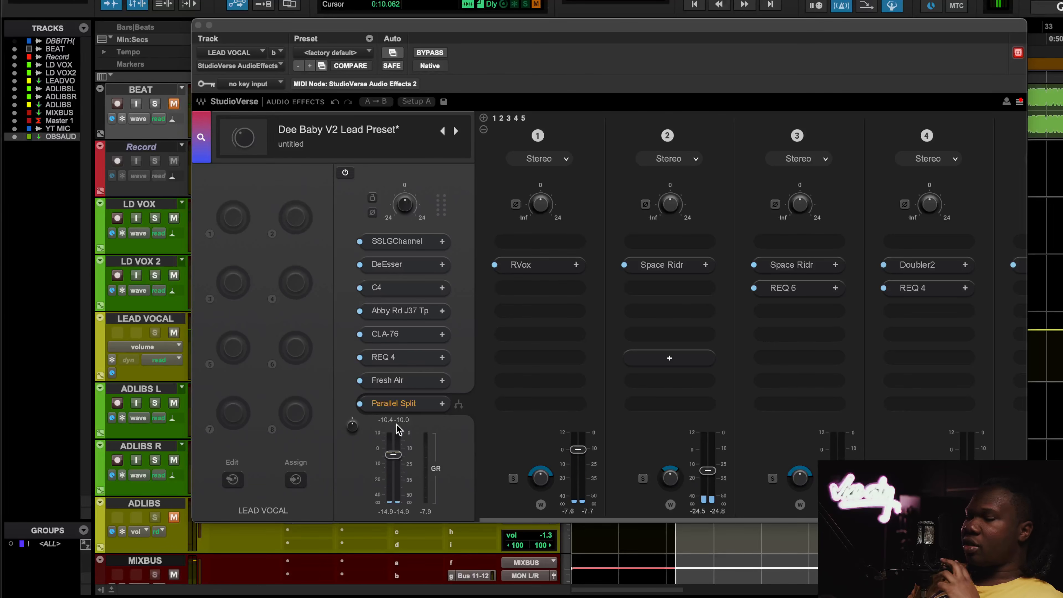
Reopen Fresh Air in slot 7 to review its Mid Air and High Air amounts, and close it.
{"action": "left_click", "coordinate": [392, 380]}
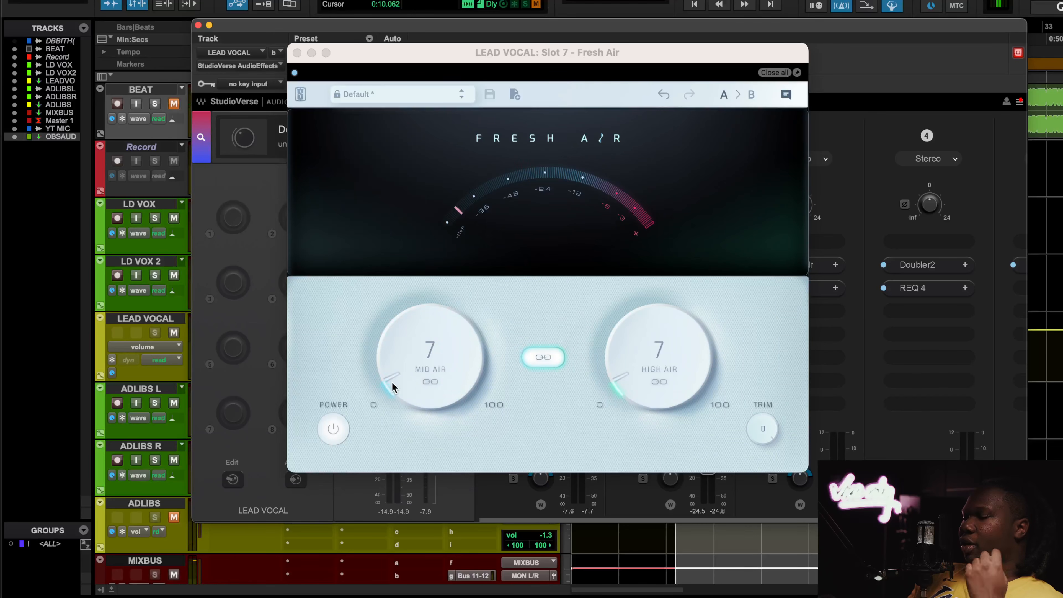
{"action": "left_click", "coordinate": [298, 53]}
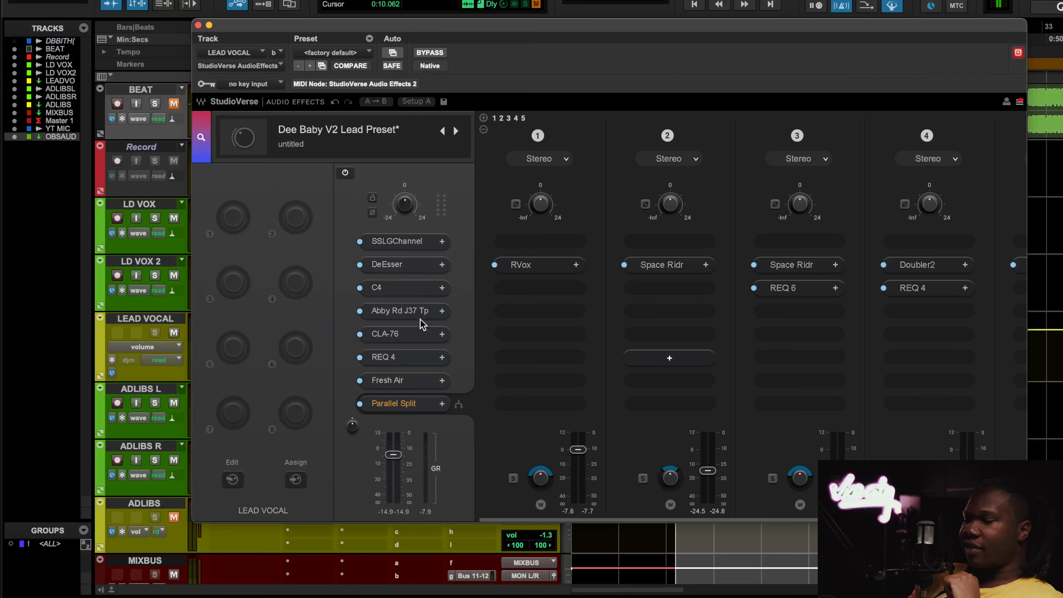
{"action": "left_click", "coordinate": [417, 384]}
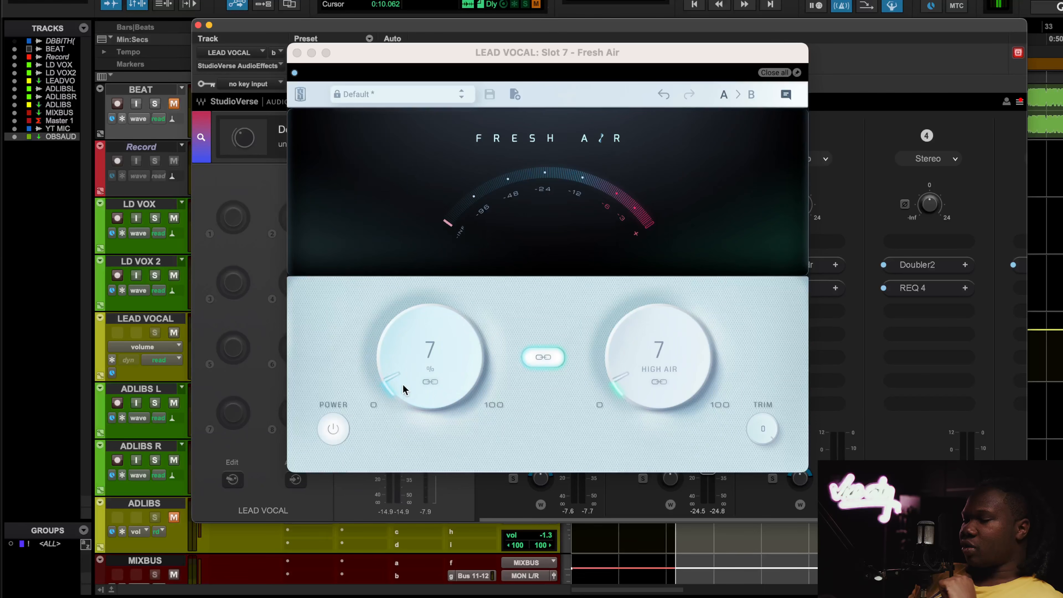
{"action": "left_click", "coordinate": [297, 54]}
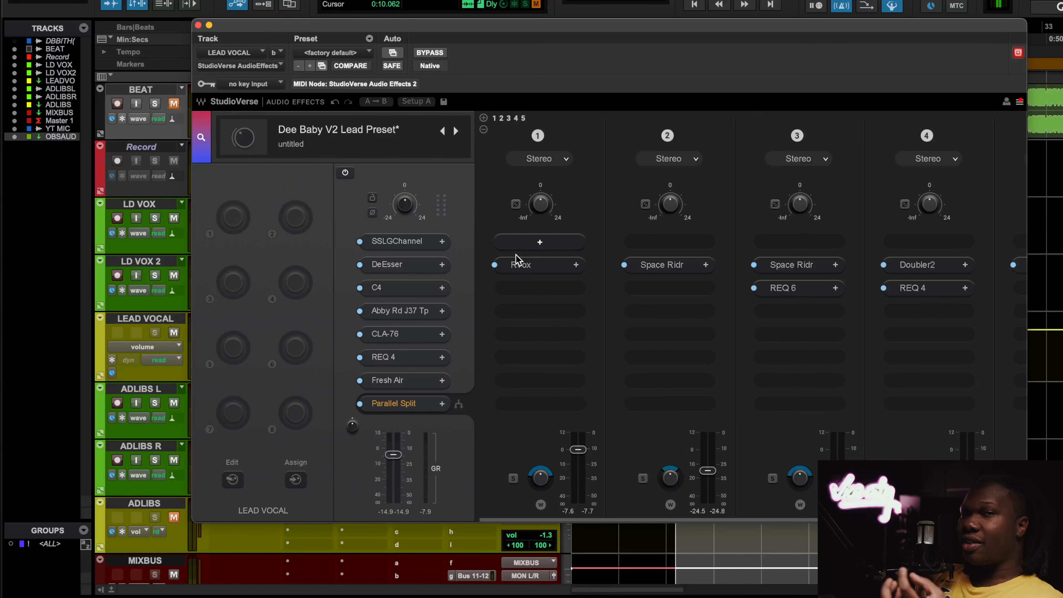
Review the RVox compressor in parallel branch 1 against Fresh Air in slot 7, and close both plugins.
{"action": "left_click", "coordinate": [554, 272]}
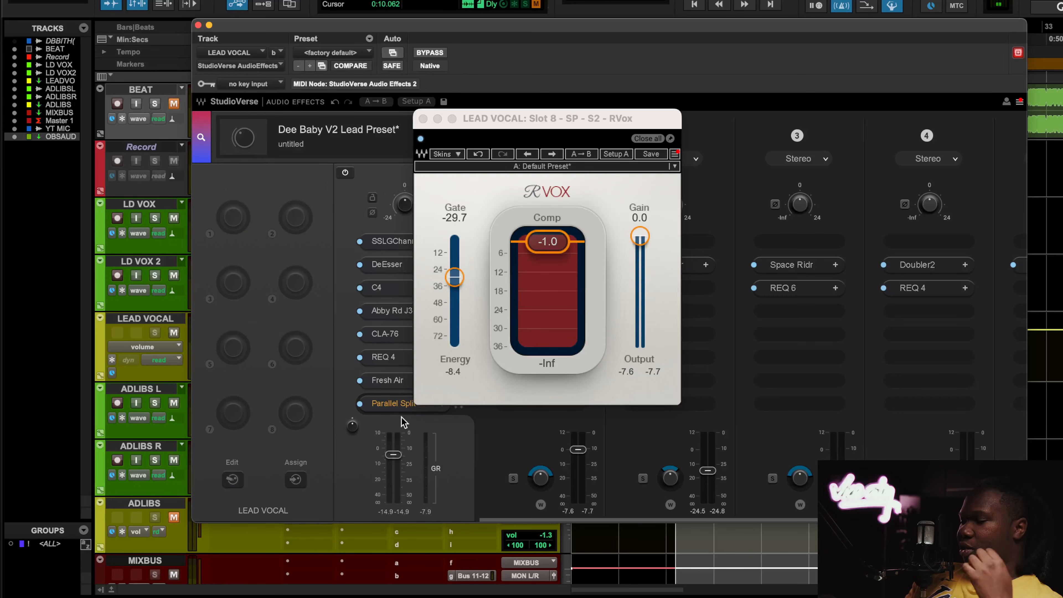
{"action": "left_click", "coordinate": [394, 388]}
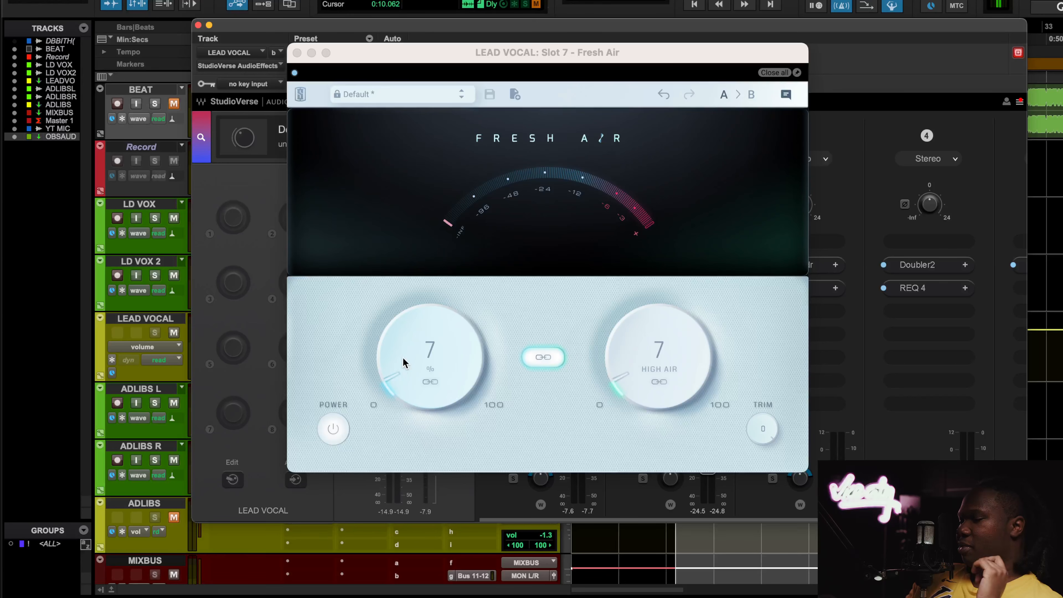
{"action": "left_click", "coordinate": [297, 53]}
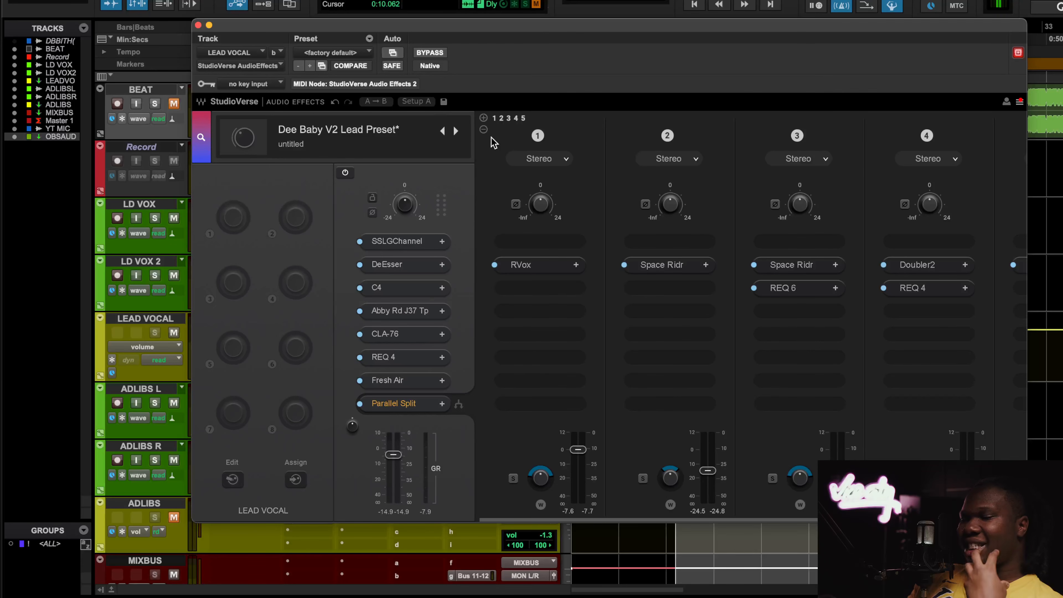
{"action": "left_click", "coordinate": [541, 272]}
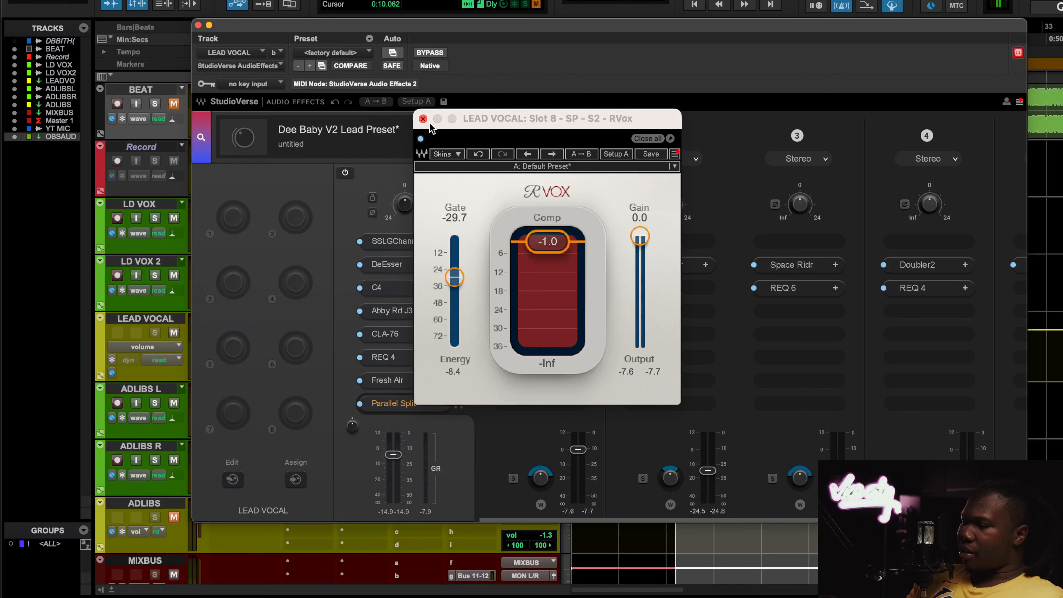
{"action": "left_click", "coordinate": [423, 119]}
{"action": "left_click", "coordinate": [389, 381]}
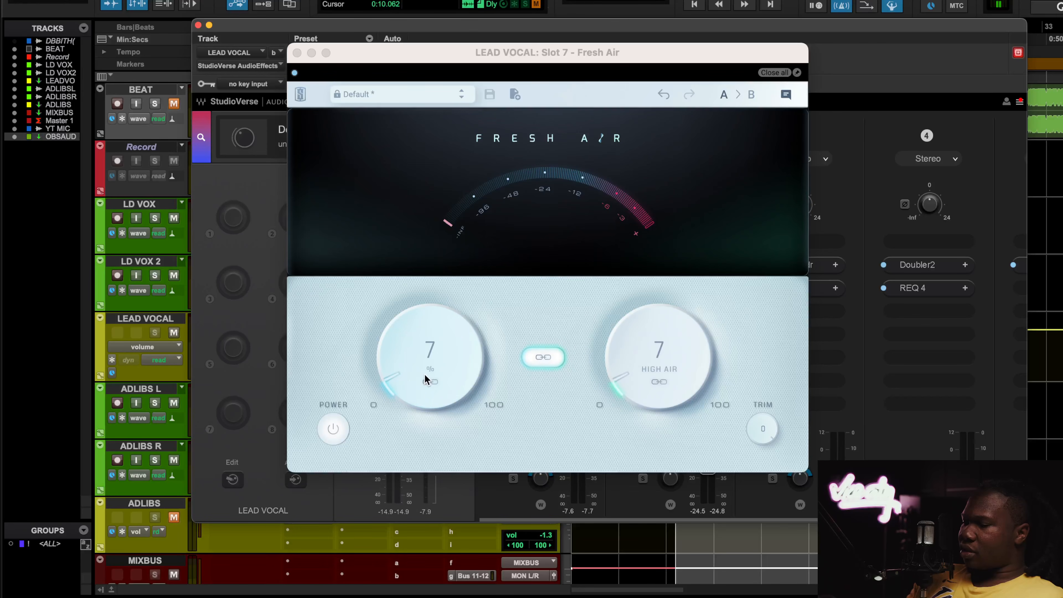
{"action": "left_click", "coordinate": [303, 55]}
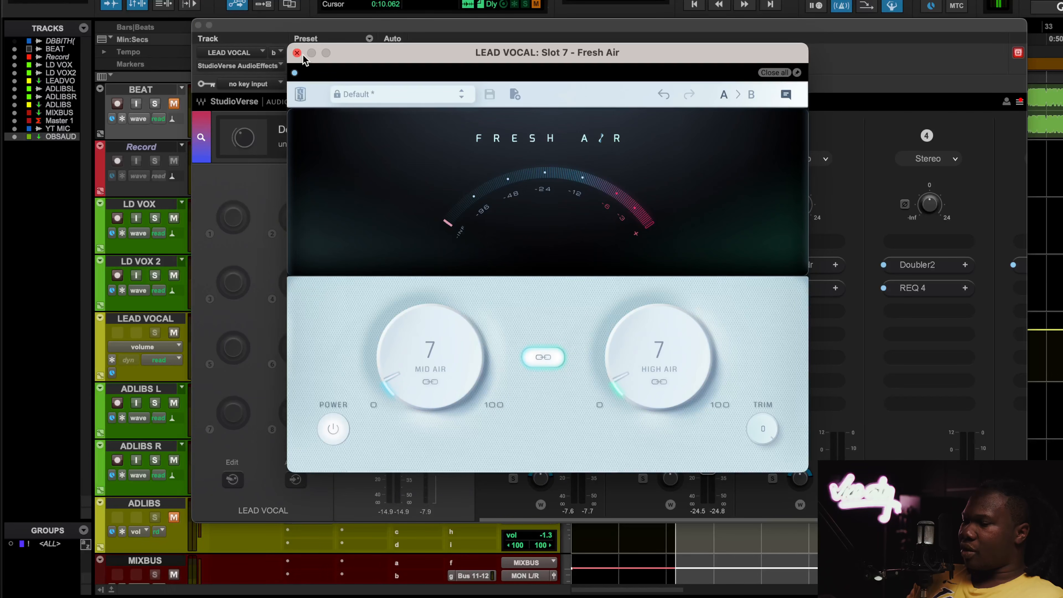
{"action": "left_click", "coordinate": [297, 53]}
Review the Space Rider settings in parallel branches 2 and 3, and close both plugins.
{"action": "left_click", "coordinate": [658, 263]}
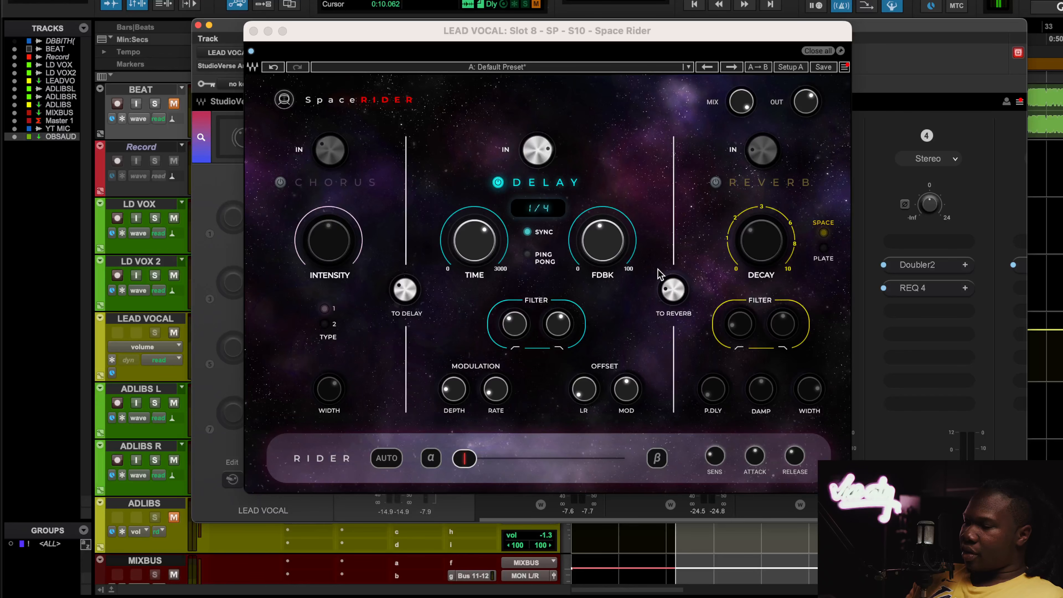
{"action": "left_click", "coordinate": [253, 31]}
{"action": "scroll", "coordinate": [647, 297], "scroll_direction": "right", "scroll_amount": 2}
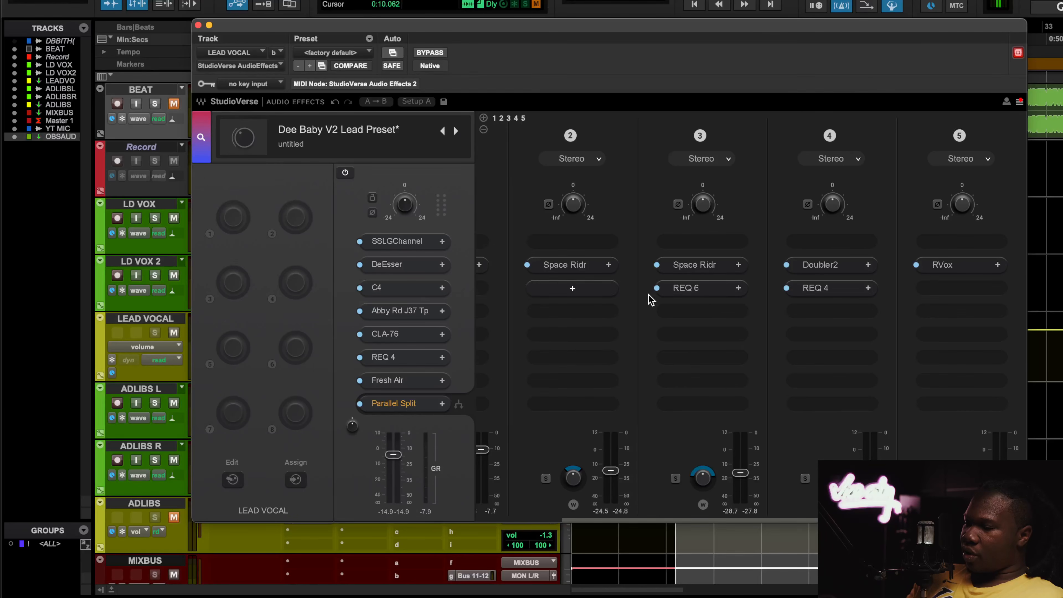
{"action": "left_click", "coordinate": [688, 273]}
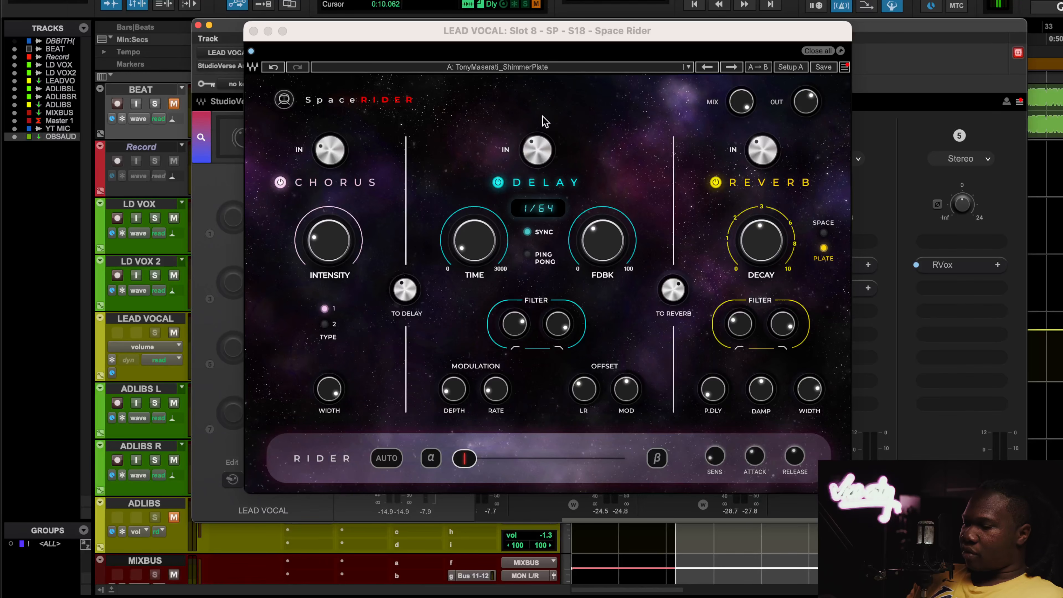
{"action": "left_click", "coordinate": [253, 31]}
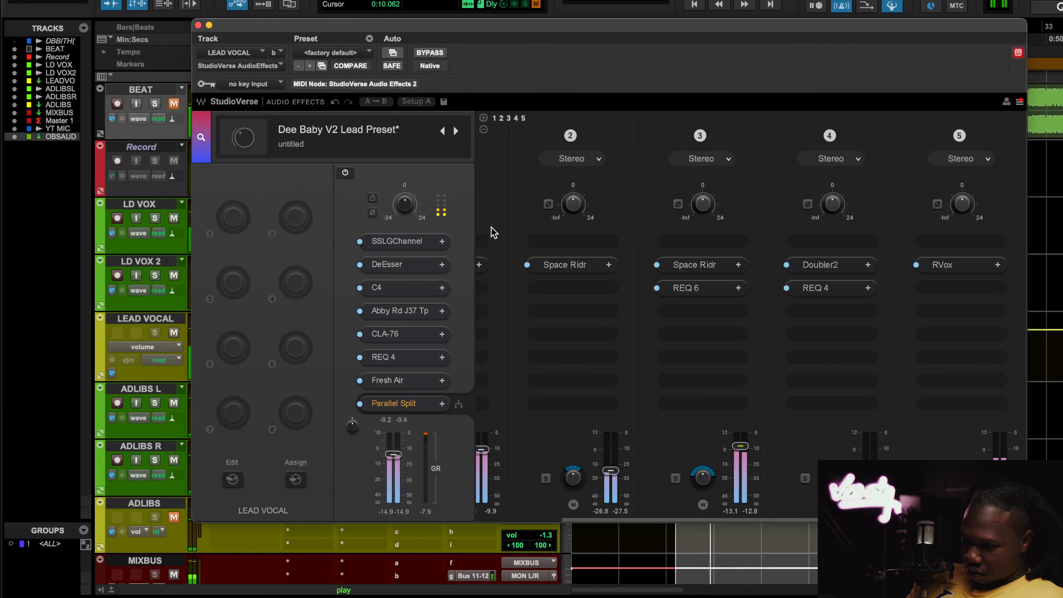
Undo the last fader move on parallel branch 3 during playback, and recheck that branch's Space Rider.
{"action": "left_click", "coordinate": [334, 103]}
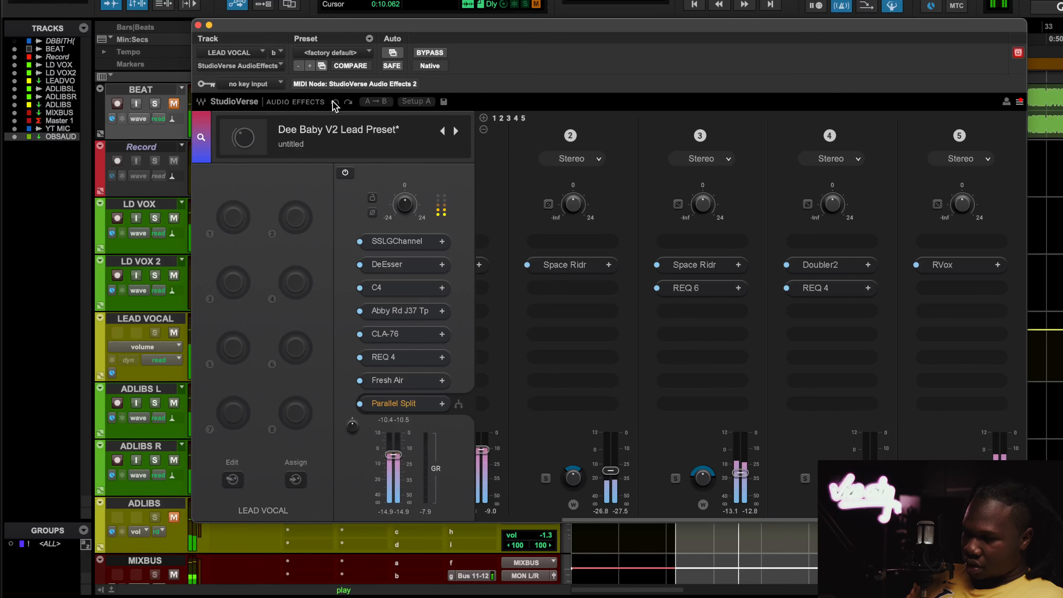
{"action": "left_click", "coordinate": [691, 263]}
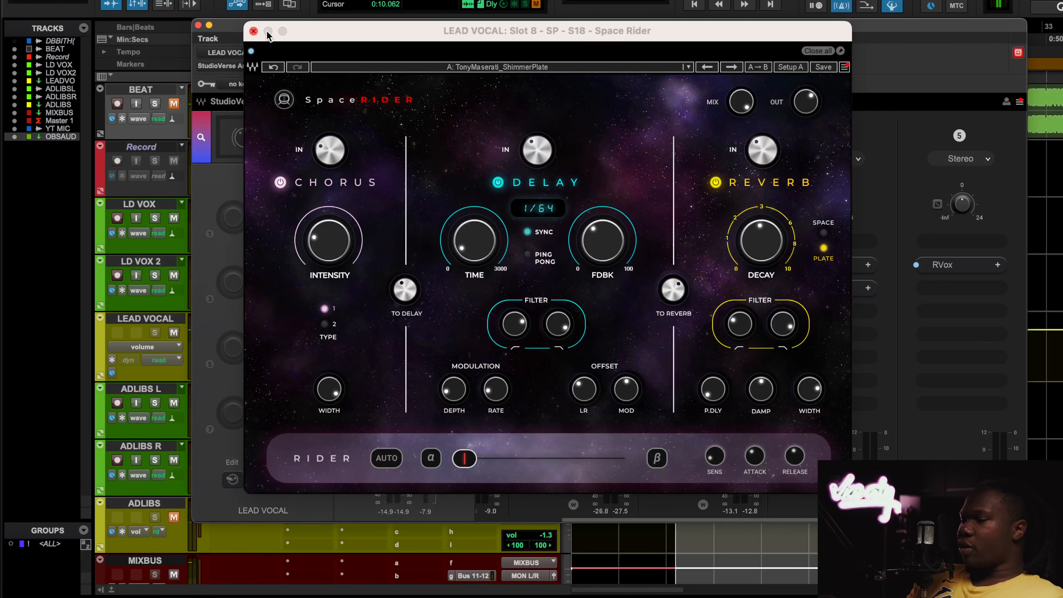
{"action": "left_click", "coordinate": [254, 31]}
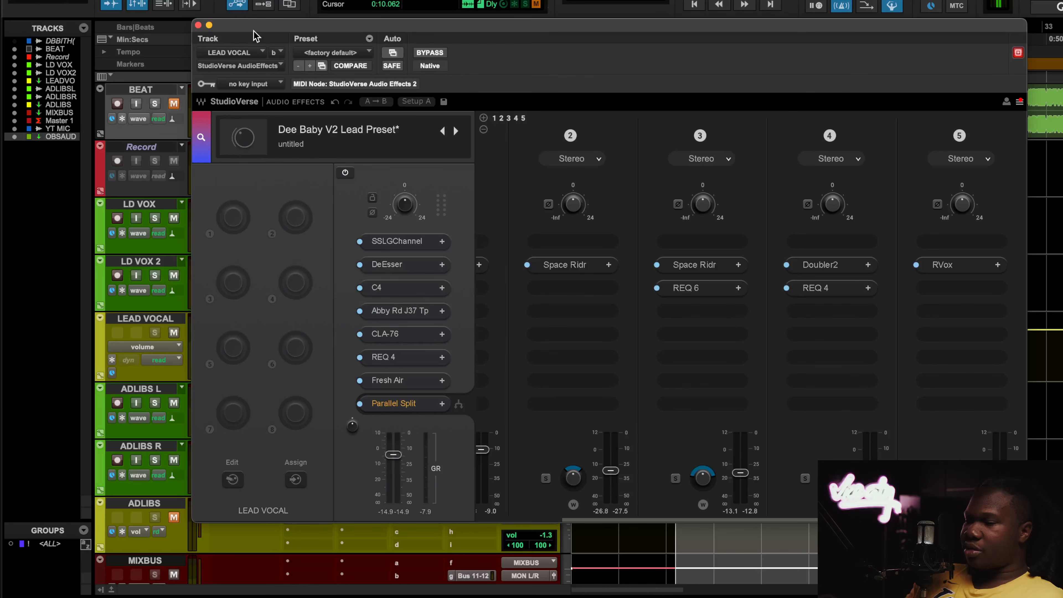
Review Doubler2 in parallel branch 4, close it, and check the RVox compressor in branch 5 during playback.
{"action": "left_click", "coordinate": [824, 267]}
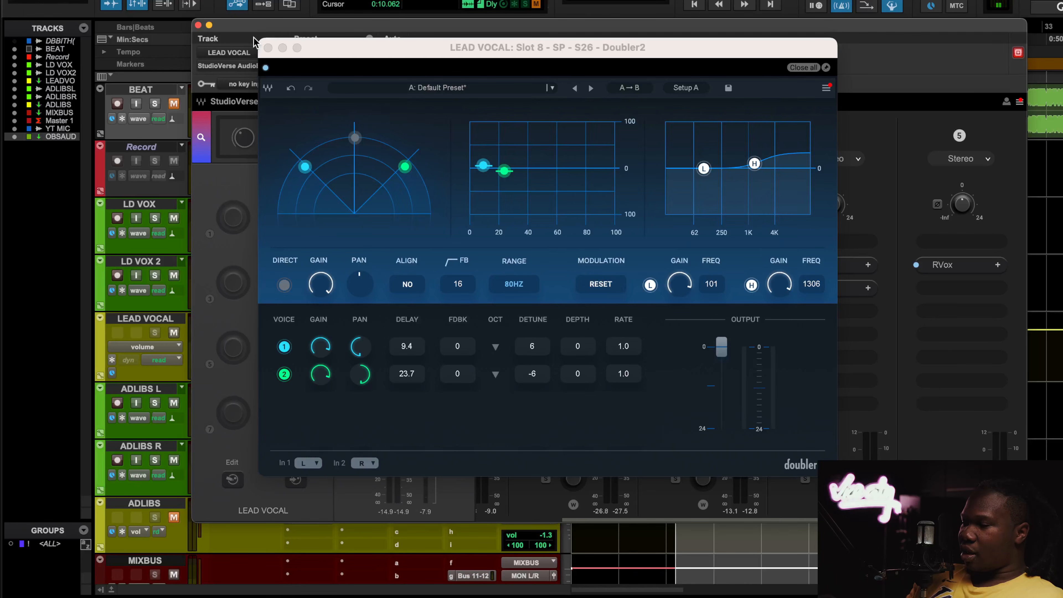
{"action": "left_click", "coordinate": [268, 47]}
{"action": "left_click", "coordinate": [944, 270]}
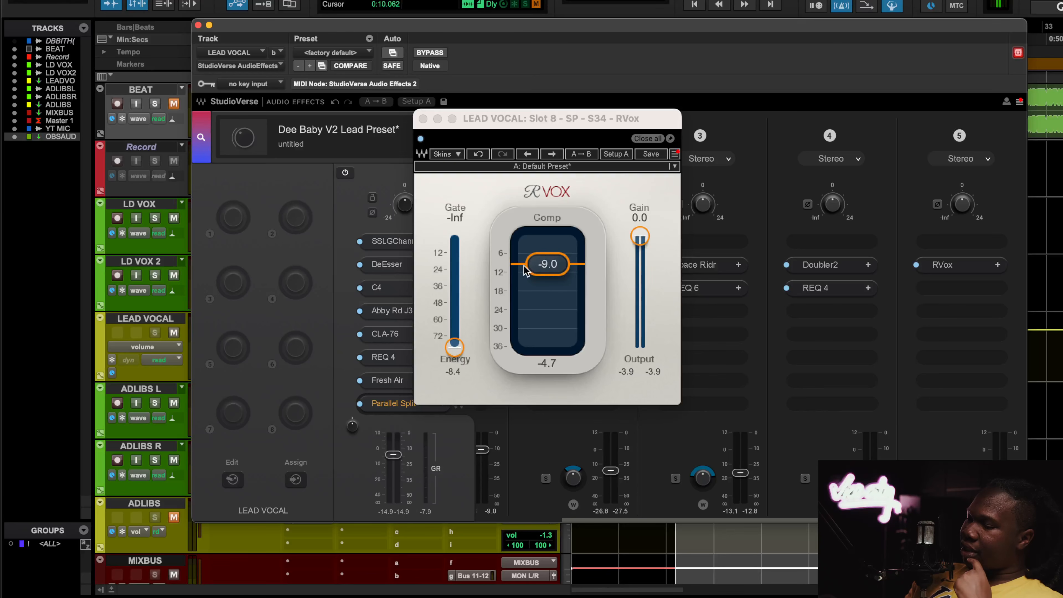
{"action": "key", "text": "space"}
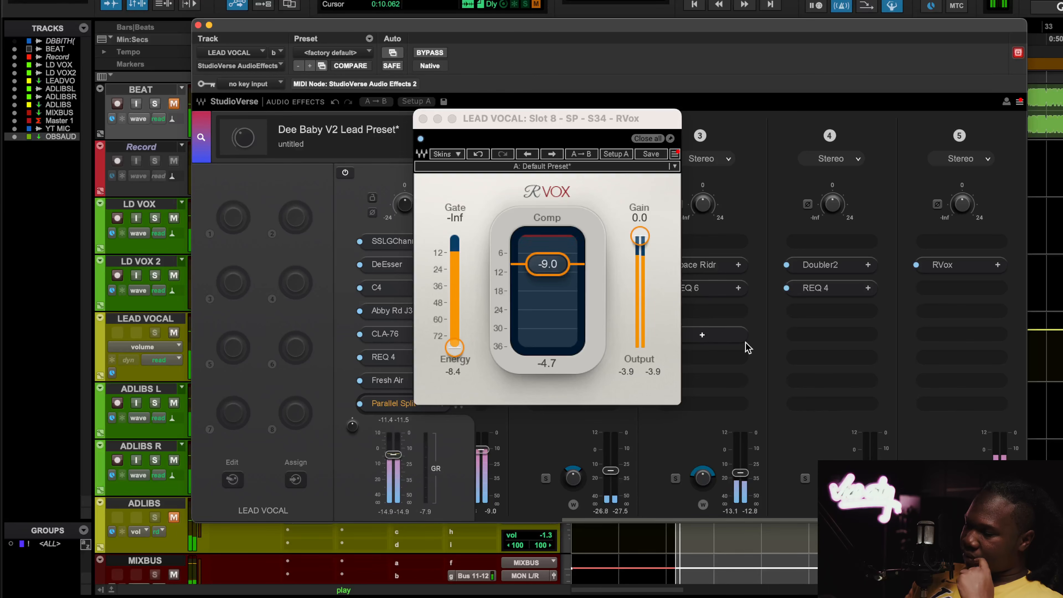
Compare parallel branch 5 off and on during playback, leaving the branch enabled.
{"action": "left_click", "coordinate": [959, 136]}
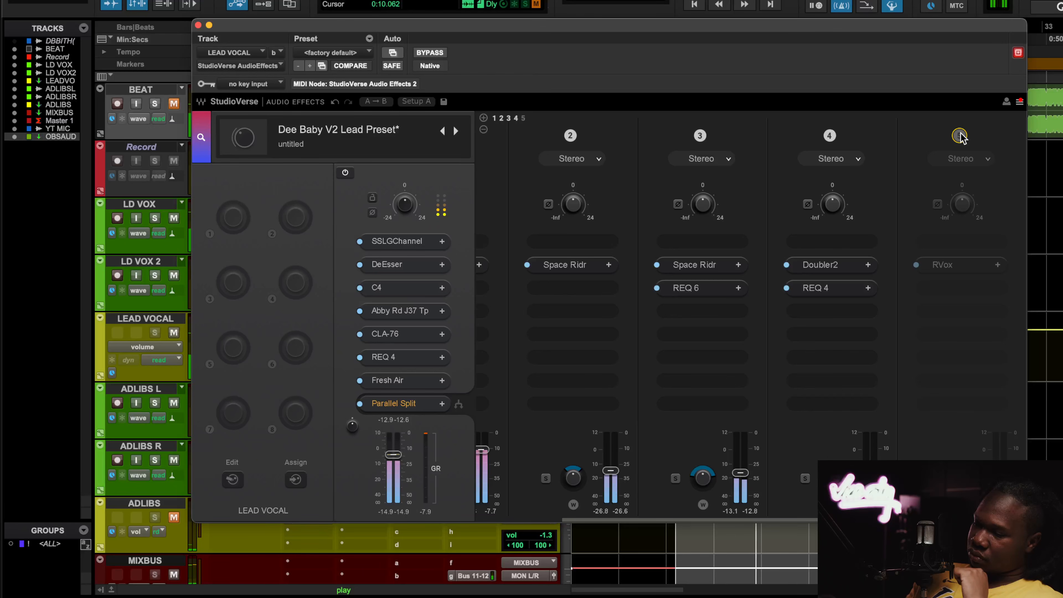
{"action": "left_click", "coordinate": [959, 135]}
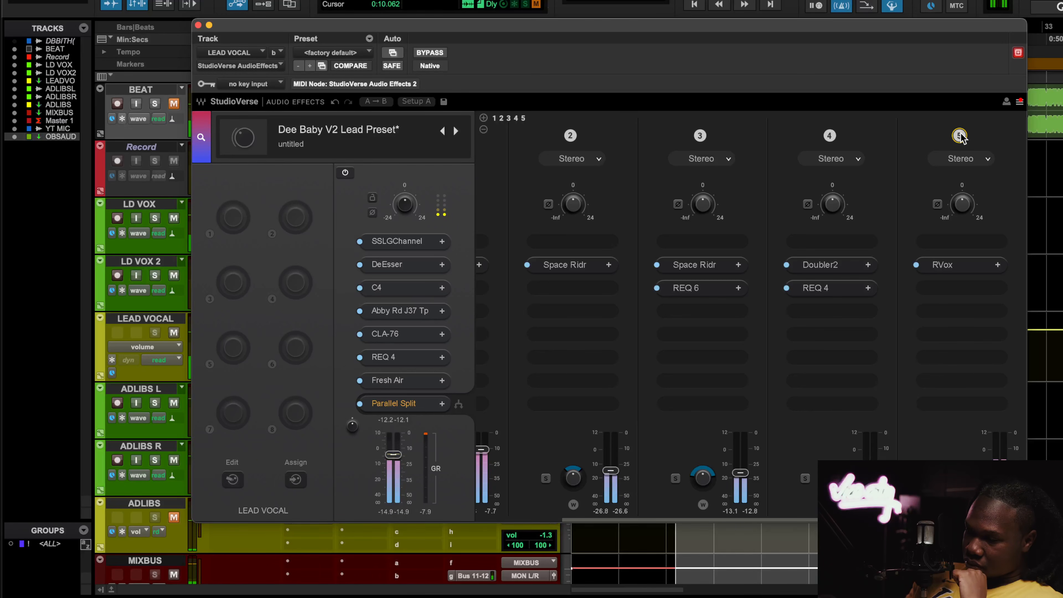
{"action": "left_click", "coordinate": [959, 135]}
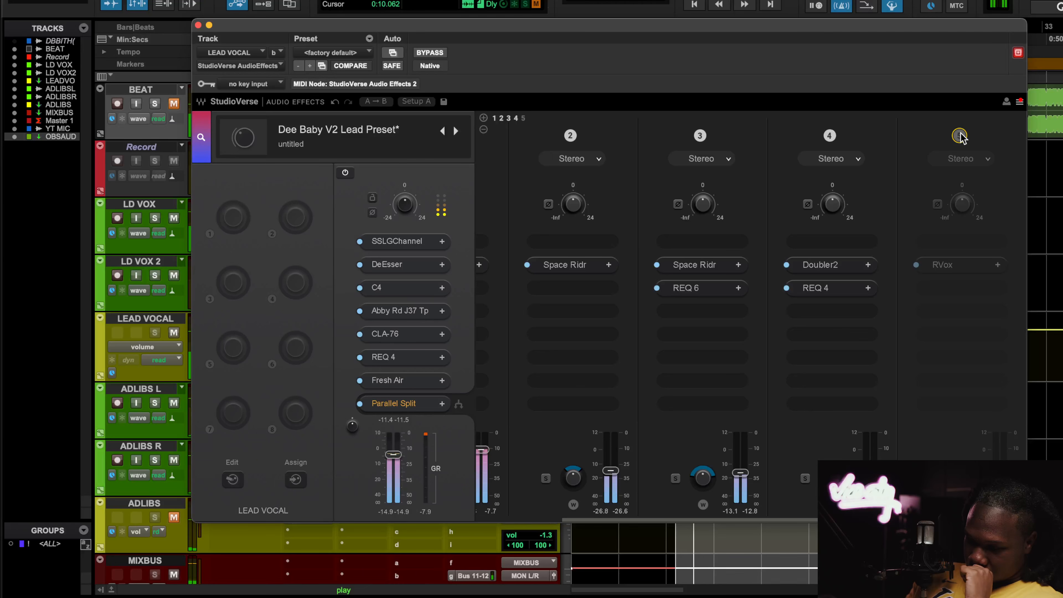
{"action": "left_click", "coordinate": [959, 135]}
Unmute ADLIBS and BEAT, and replace the lead vocal's StudioVerse window with the one on ADLIBS.
{"action": "left_click", "coordinate": [174, 518]}
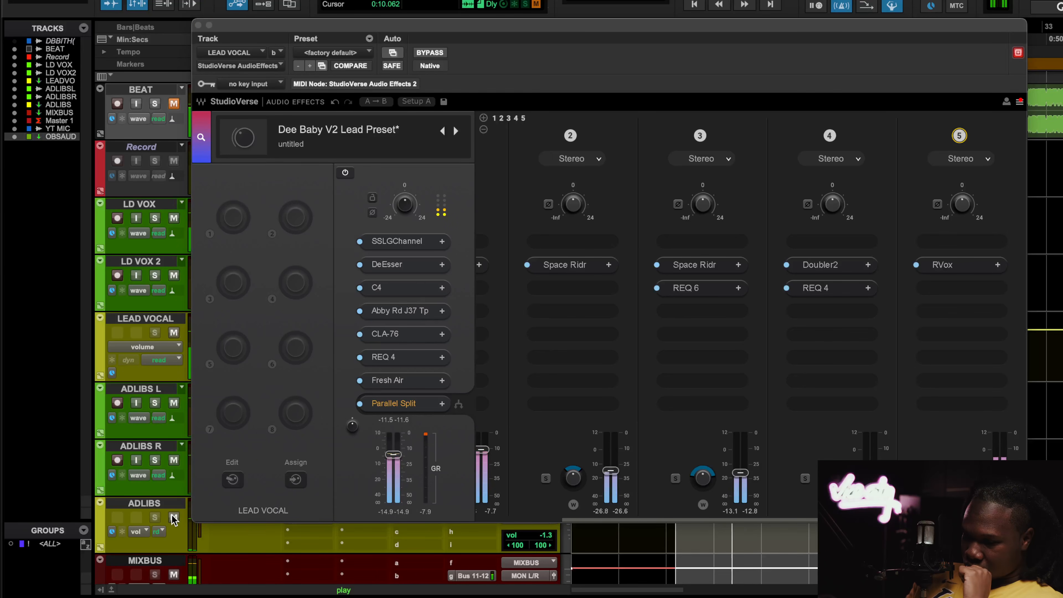
{"action": "left_click", "coordinate": [173, 104]}
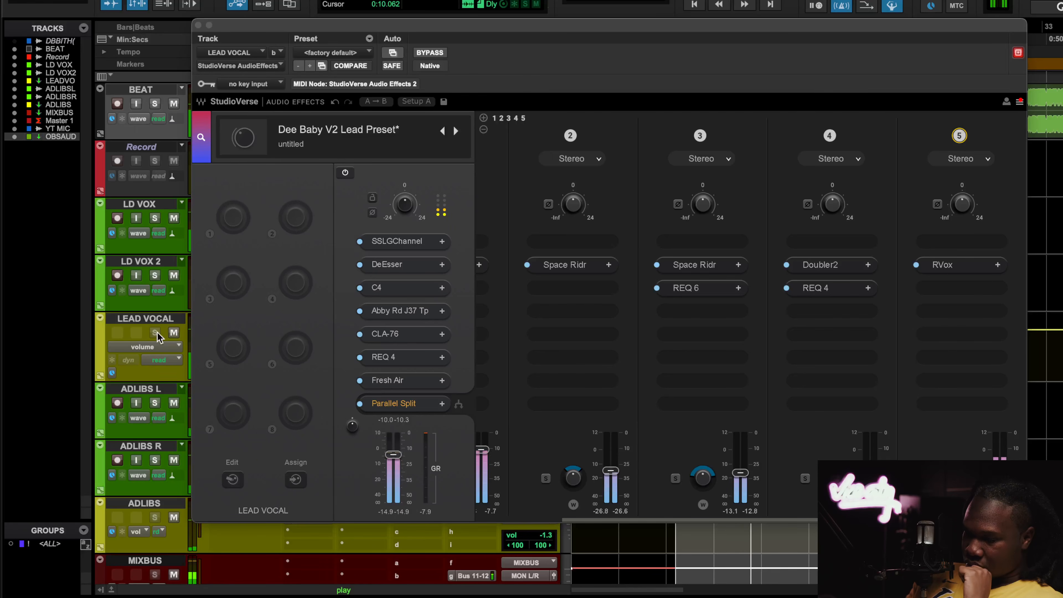
{"action": "left_click", "coordinate": [198, 26]}
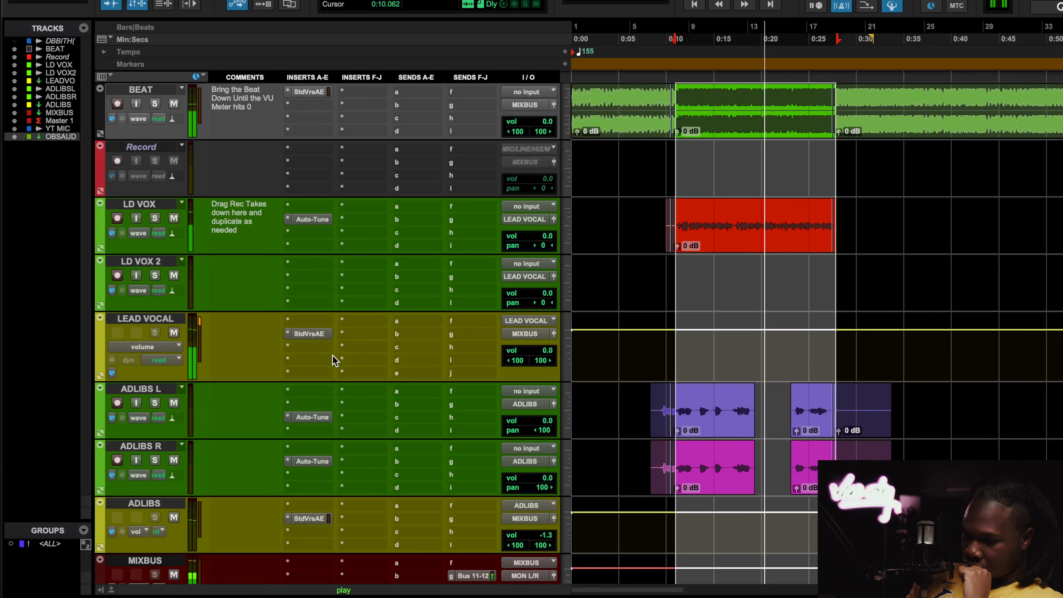
{"action": "left_click", "coordinate": [306, 519]}
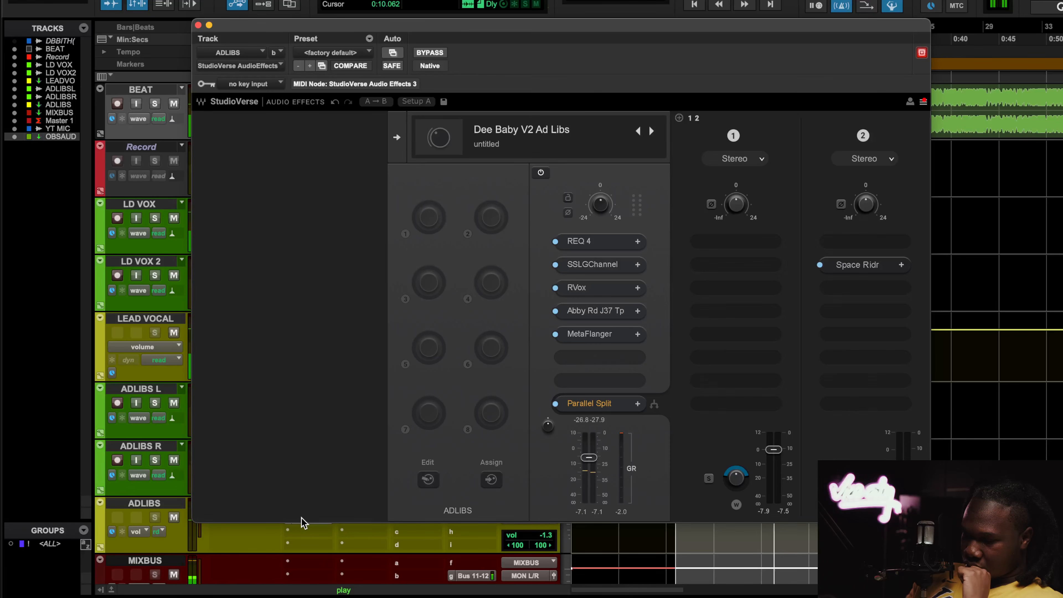
Mute BEAT, review the REQ 4 equalizer in slot 1 of the ADLIBS chain, and close it.
{"action": "left_click", "coordinate": [175, 104]}
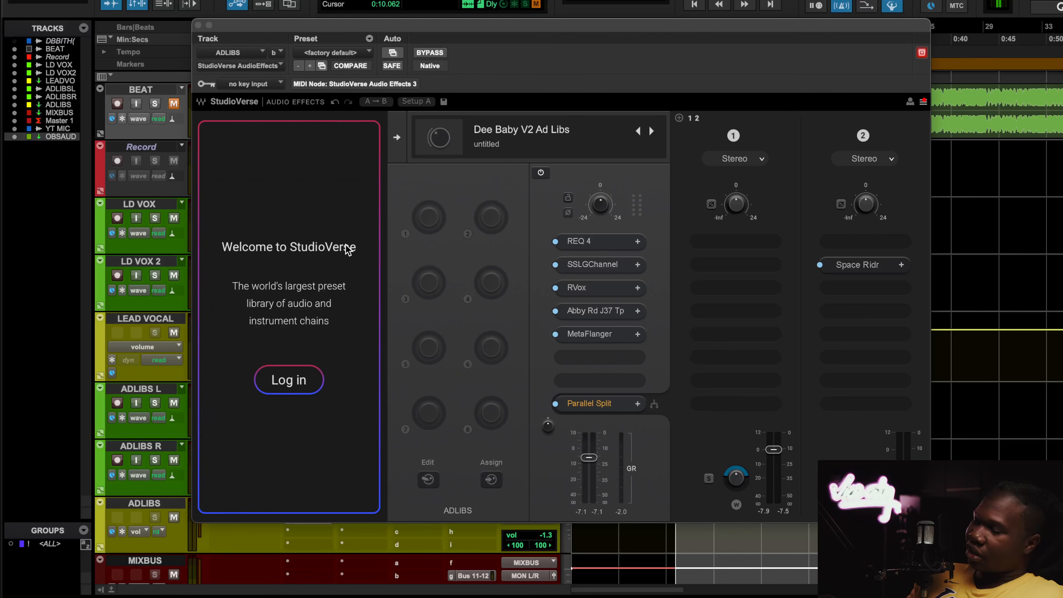
{"action": "left_click", "coordinate": [605, 247]}
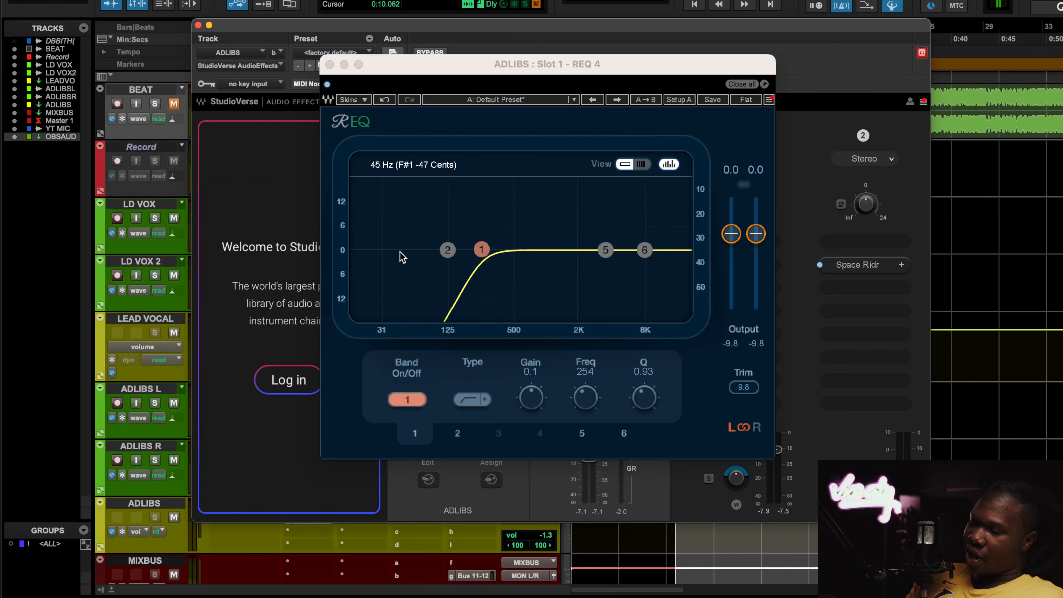
{"action": "left_click", "coordinate": [329, 65]}
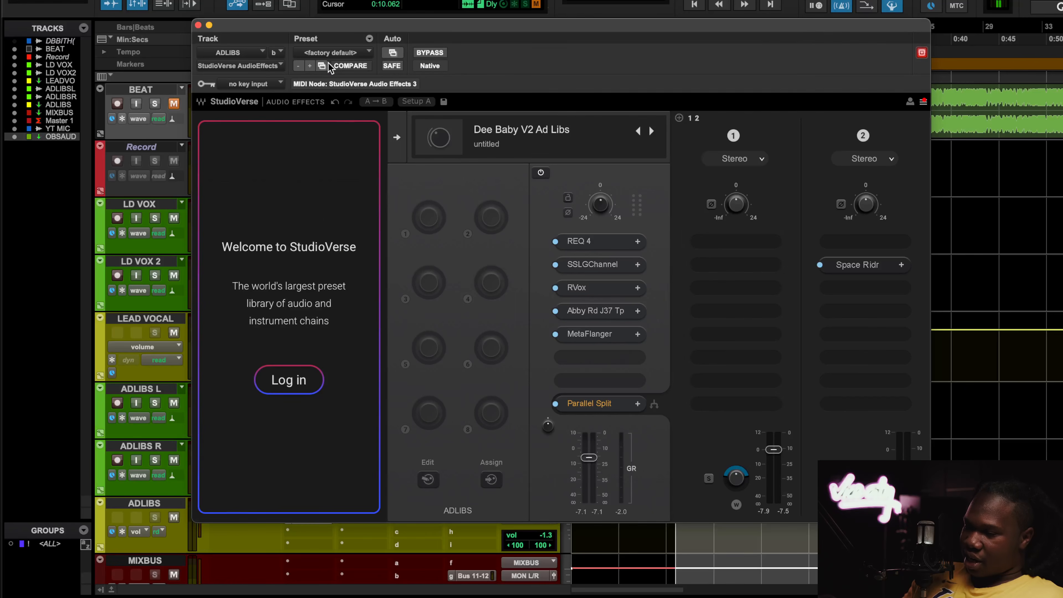
Review the SSLGChannel in slot 2 and RVox in slot 3 of the ADLIBS chain during playback, and close both.
{"action": "left_click", "coordinate": [593, 264]}
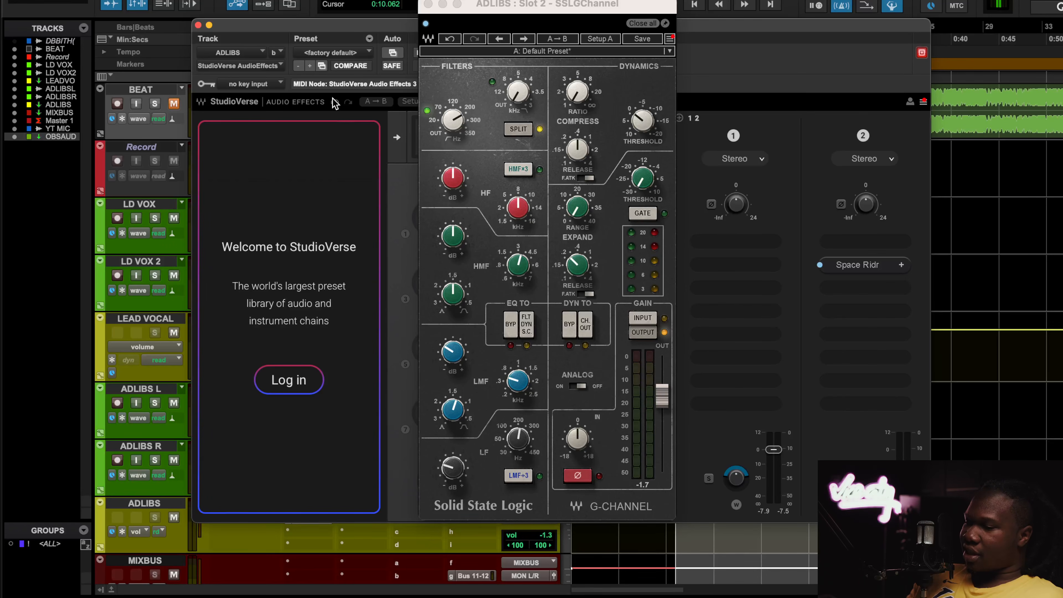
{"action": "key", "text": "space"}
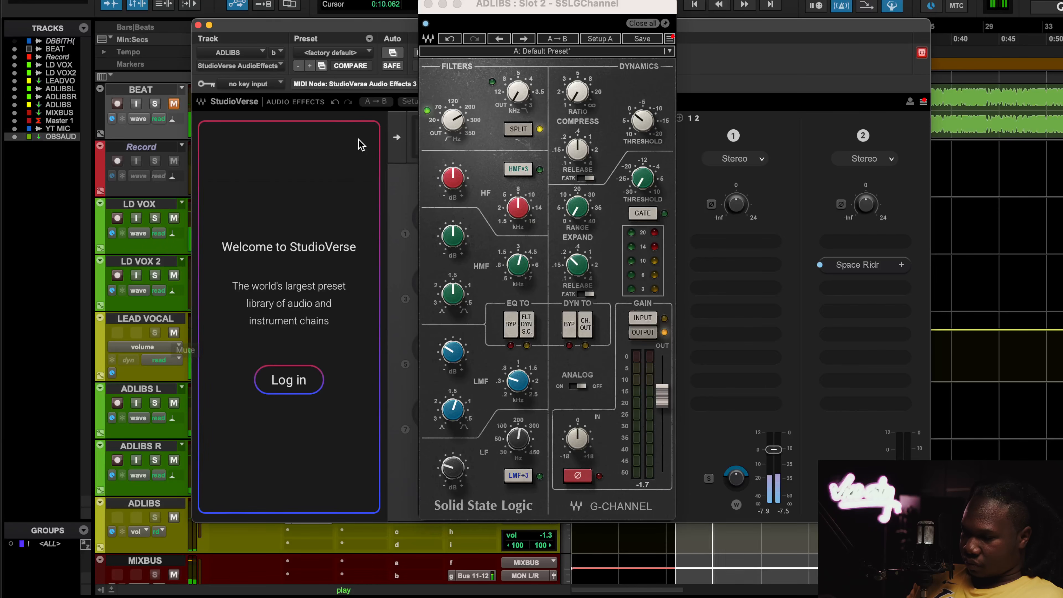
{"action": "left_click", "coordinate": [428, 4]}
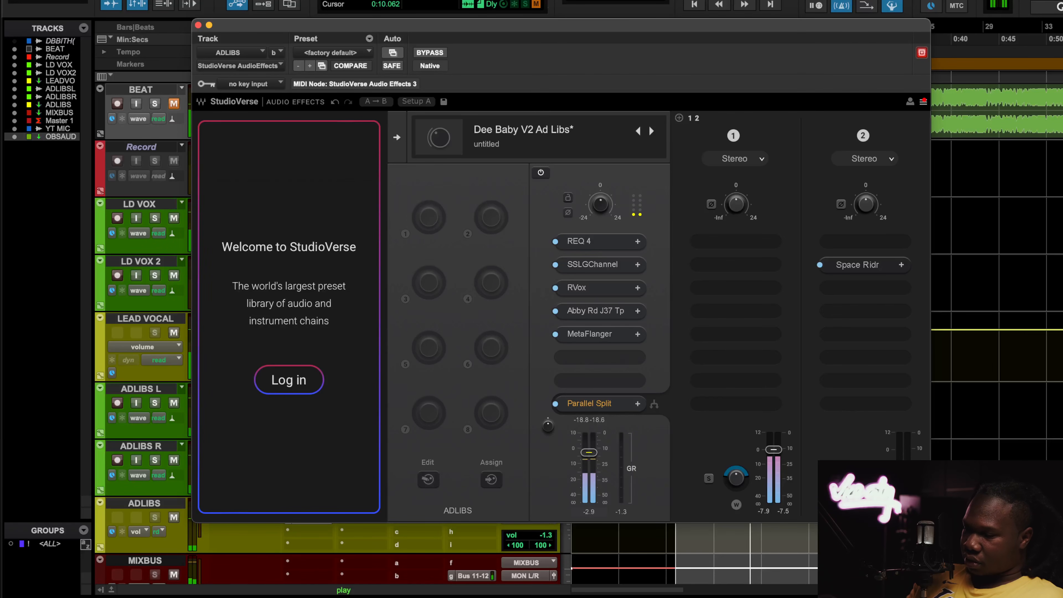
{"action": "left_click", "coordinate": [584, 267]}
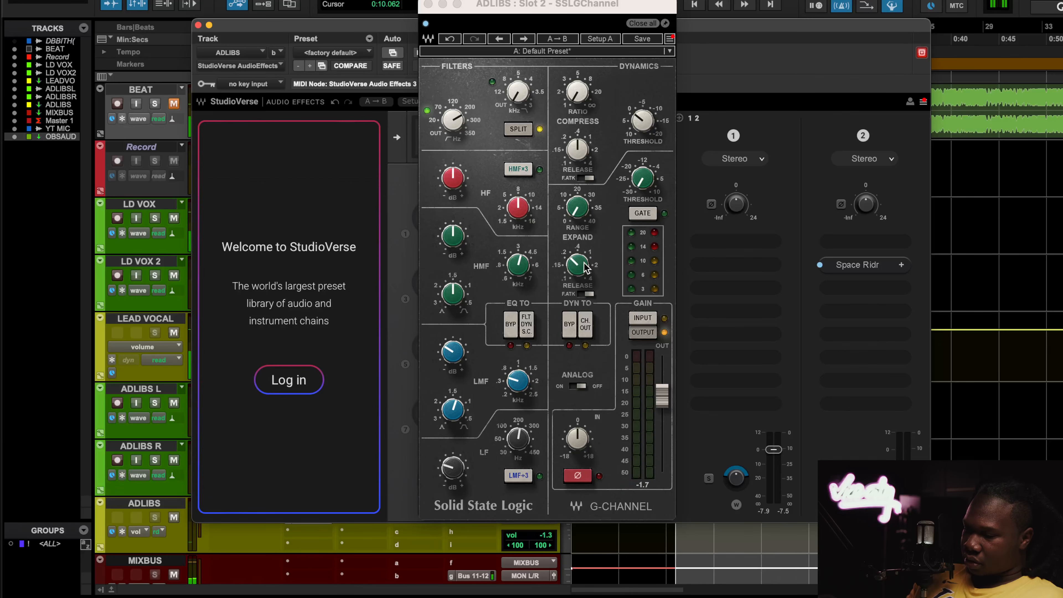
{"action": "left_click", "coordinate": [758, 62]}
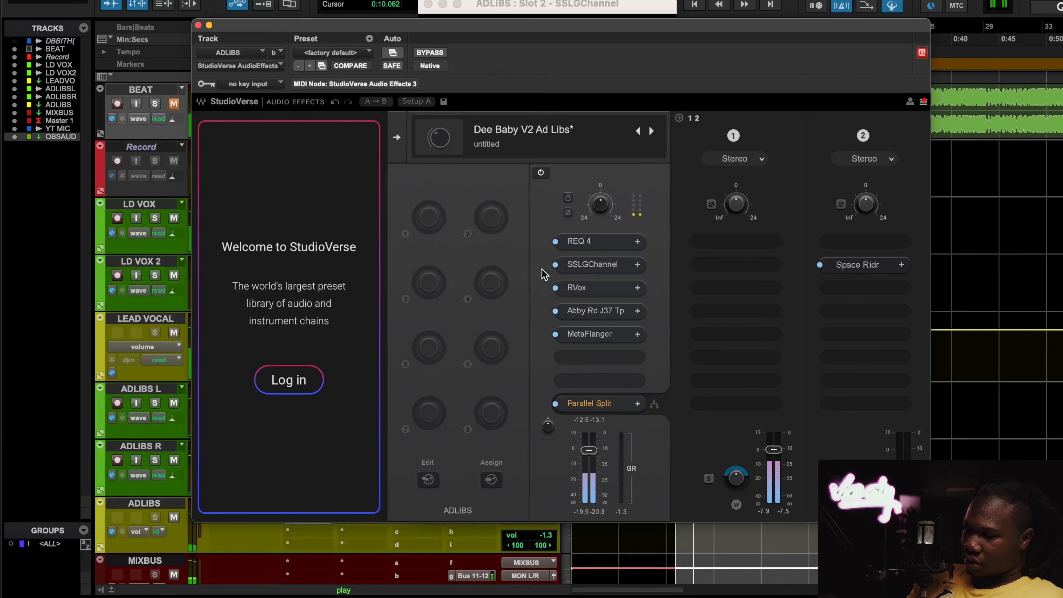
{"action": "left_click", "coordinate": [589, 270]}
{"action": "left_click", "coordinate": [589, 271]}
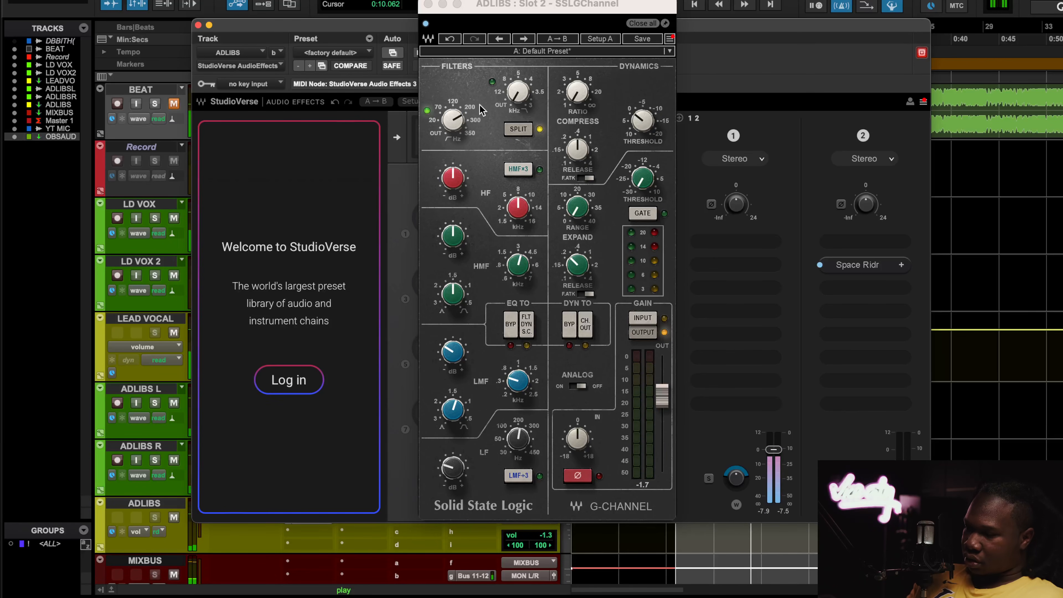
{"action": "left_click", "coordinate": [429, 12]}
{"action": "left_click", "coordinate": [428, 4]}
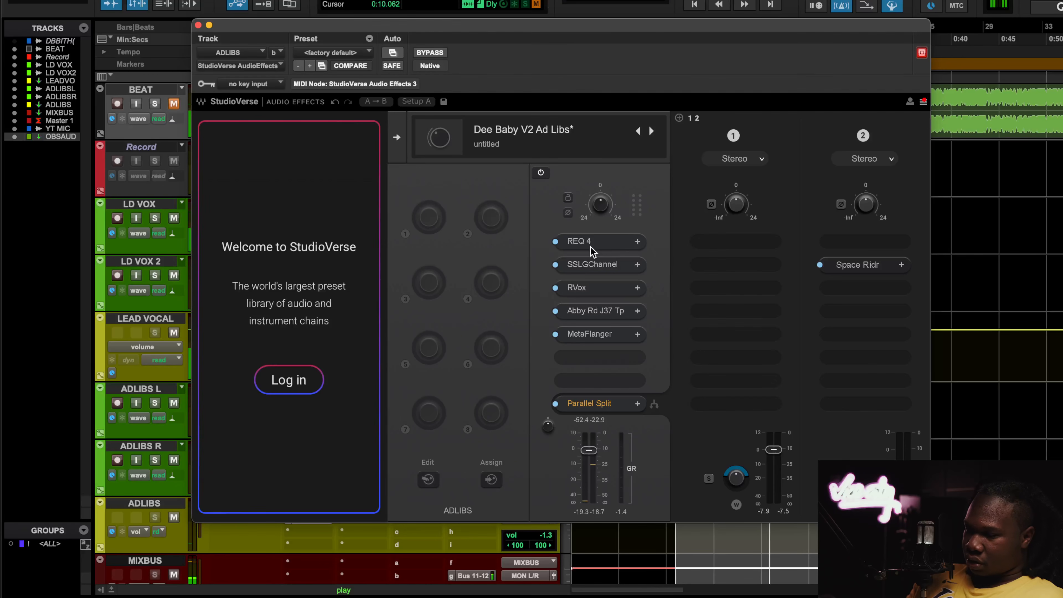
{"action": "left_click", "coordinate": [601, 287]}
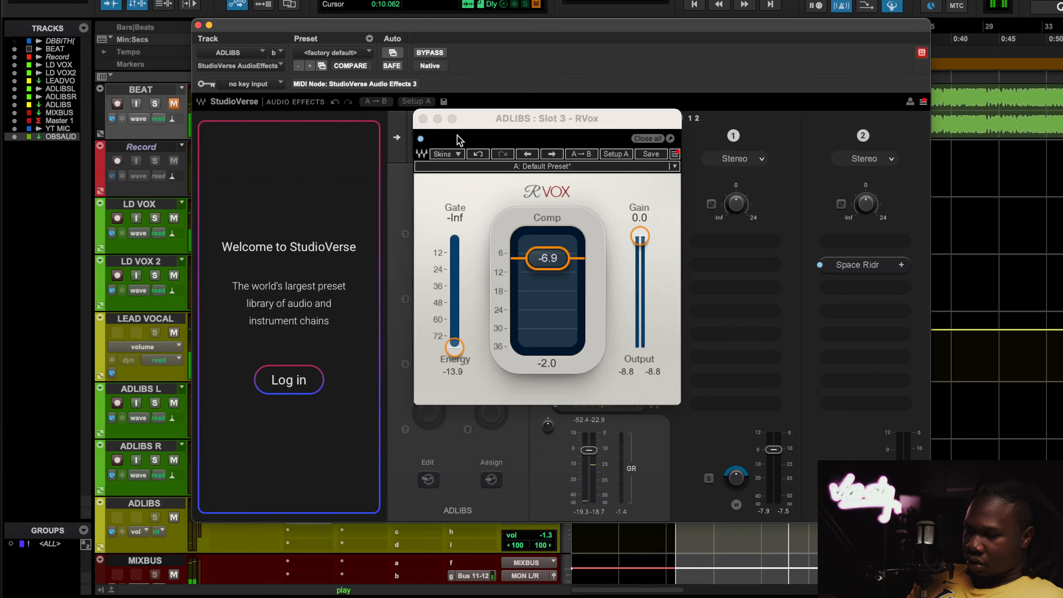
{"action": "left_click", "coordinate": [423, 119]}
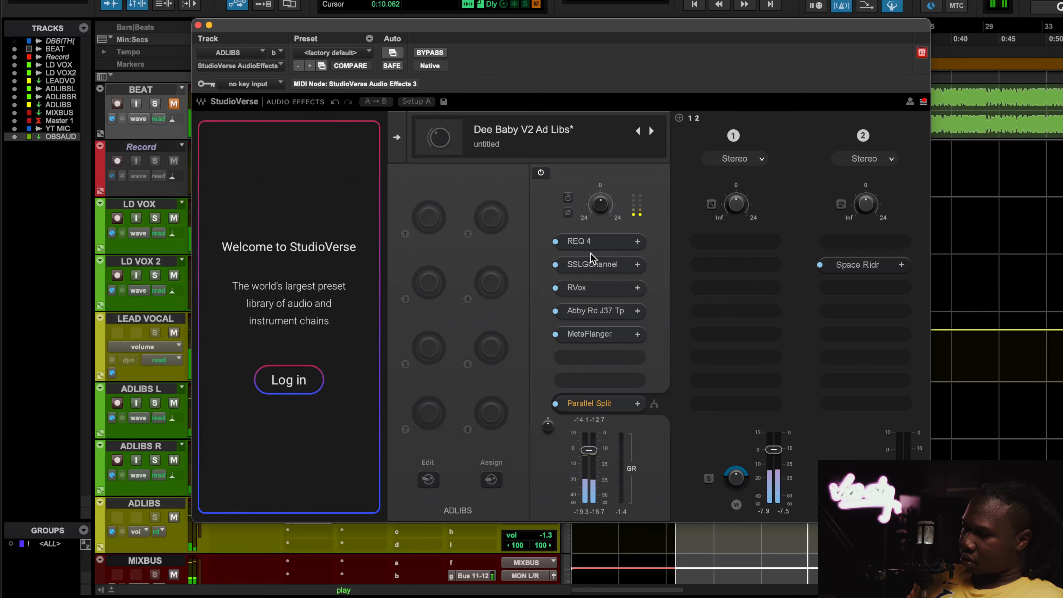
Review the Abbey Road J37 Tape in slot 4 and MetaFlanger in slot 5 of the ADLIBS chain, and close both.
{"action": "left_click", "coordinate": [610, 311]}
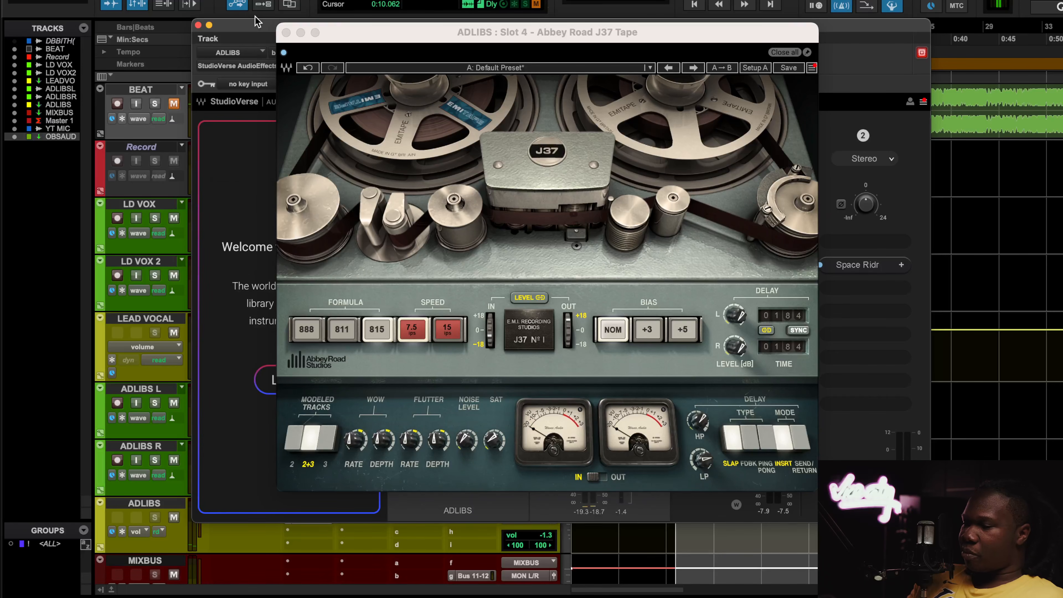
{"action": "left_click", "coordinate": [286, 33]}
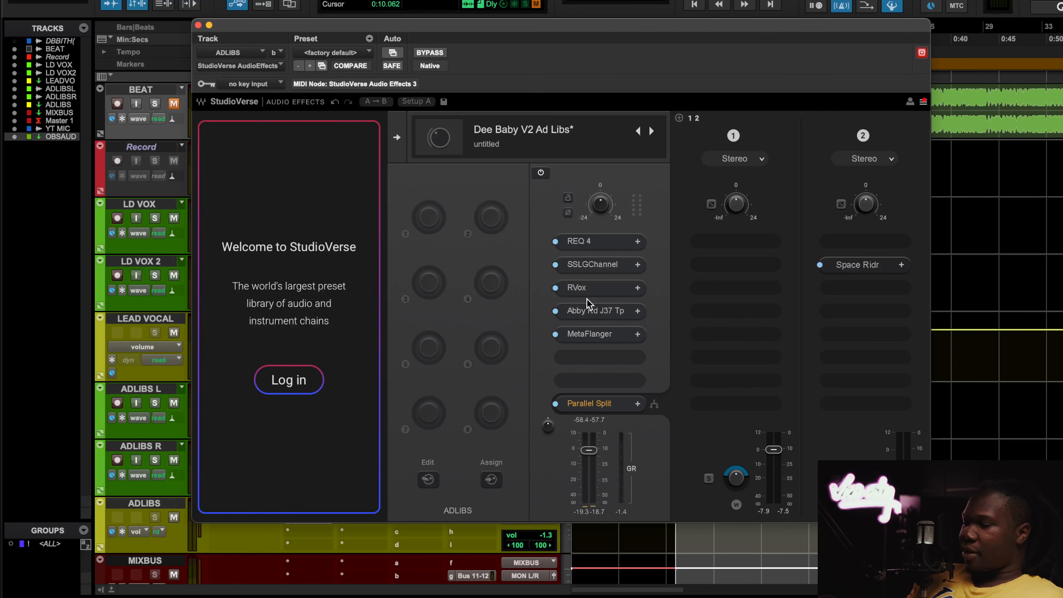
{"action": "left_click", "coordinate": [607, 340]}
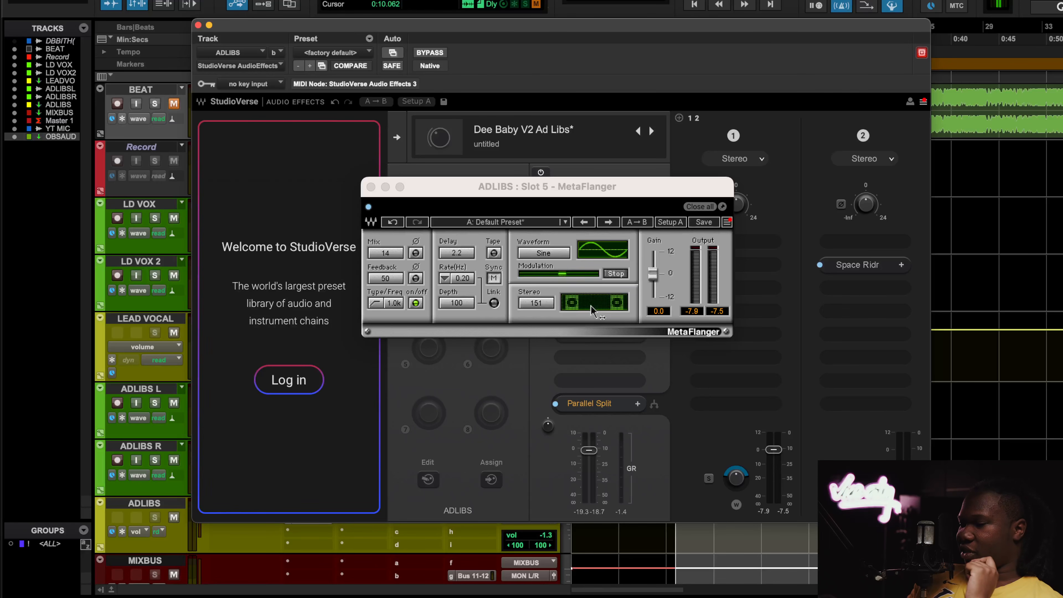
{"action": "left_click", "coordinate": [370, 187]}
Review Space Rider in parallel branch 2 of the ADLIBS chain, close it, and unmute BEAT during playback.
{"action": "left_click", "coordinate": [858, 265]}
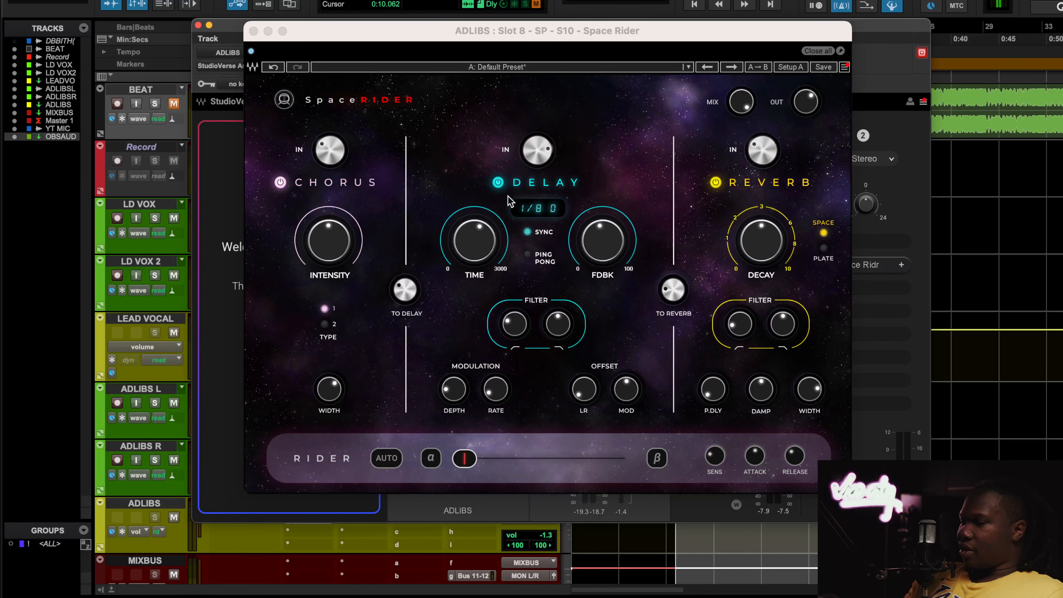
{"action": "left_click", "coordinate": [254, 31]}
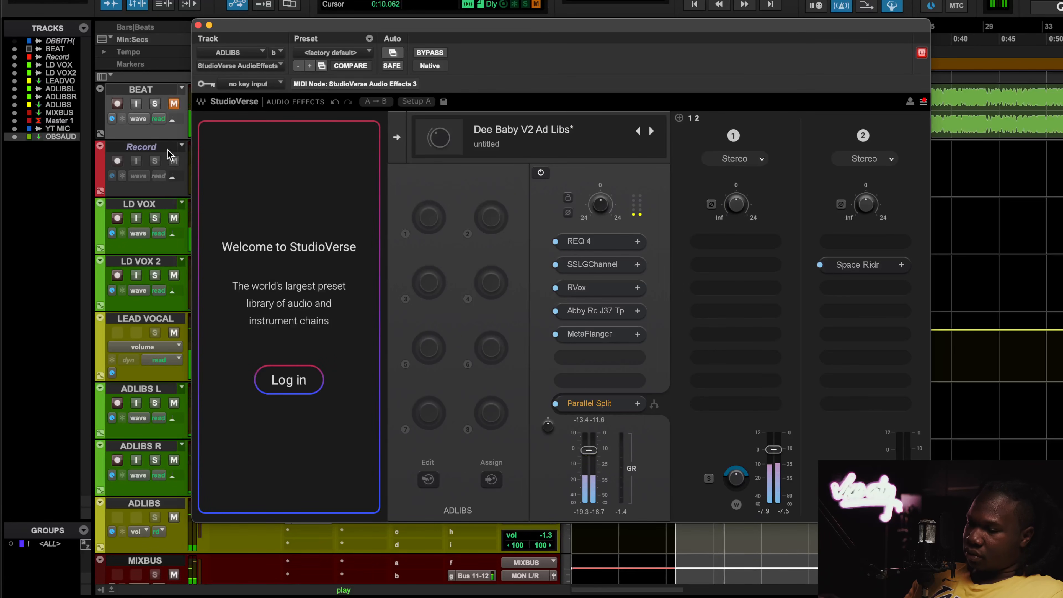
{"action": "left_click", "coordinate": [171, 106]}
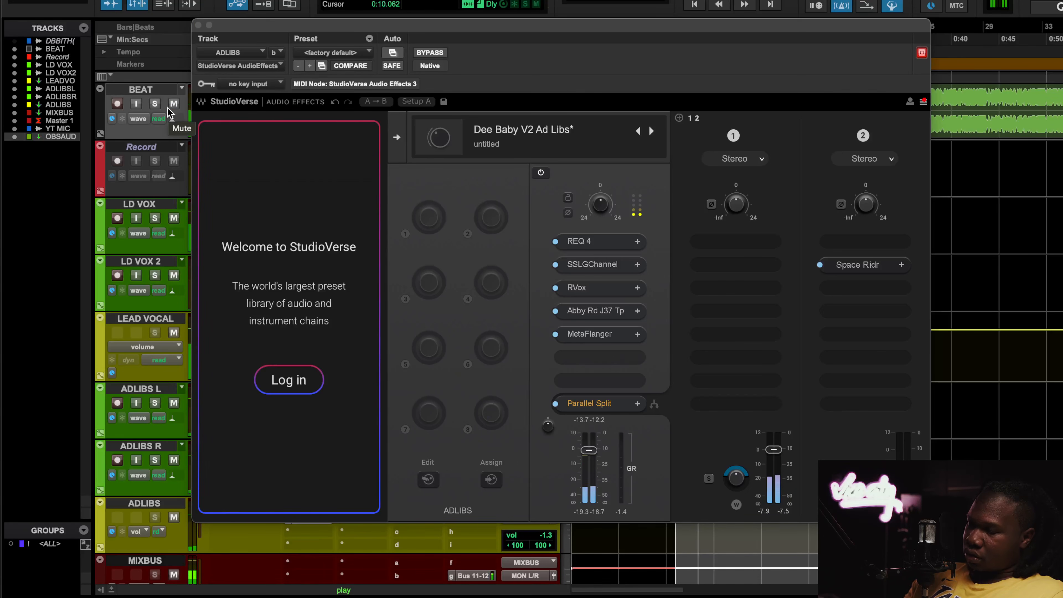